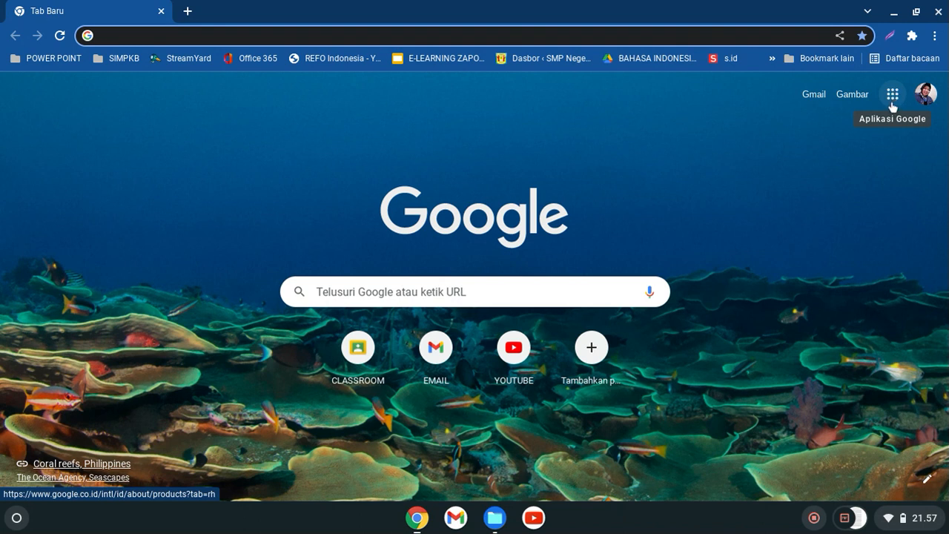
Open Google Drive and create a folder named "Video Tutorial Google Docs" in My Drive
click(894, 98)
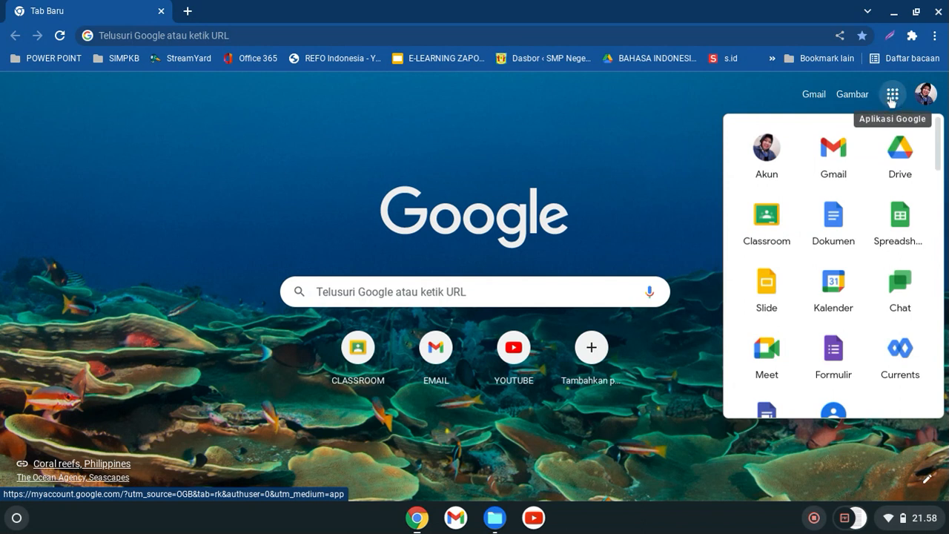
click(898, 176)
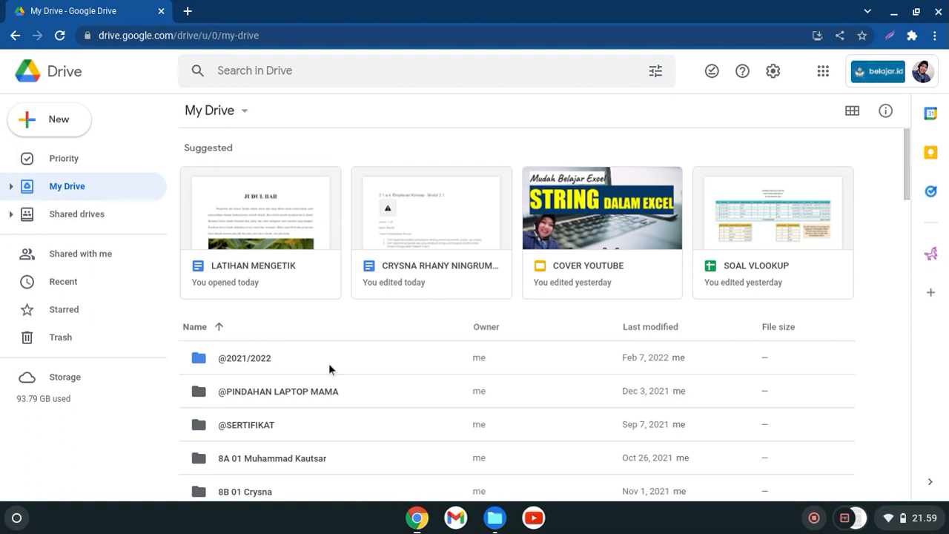
click(41, 125)
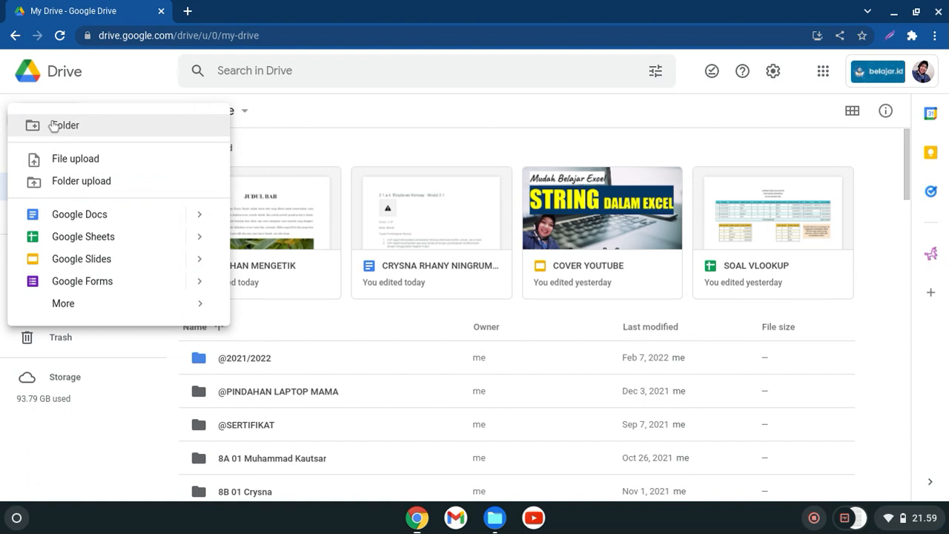
click(363, 92)
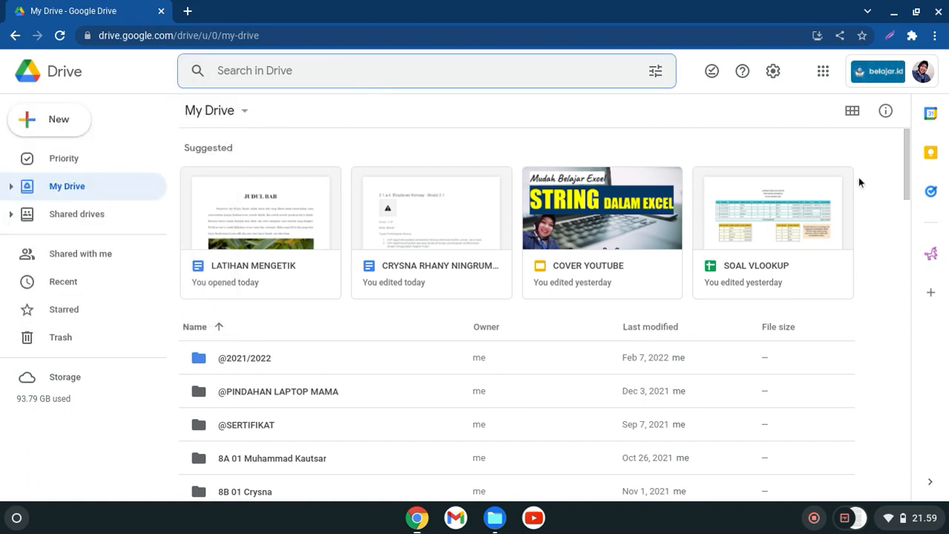
click(31, 125)
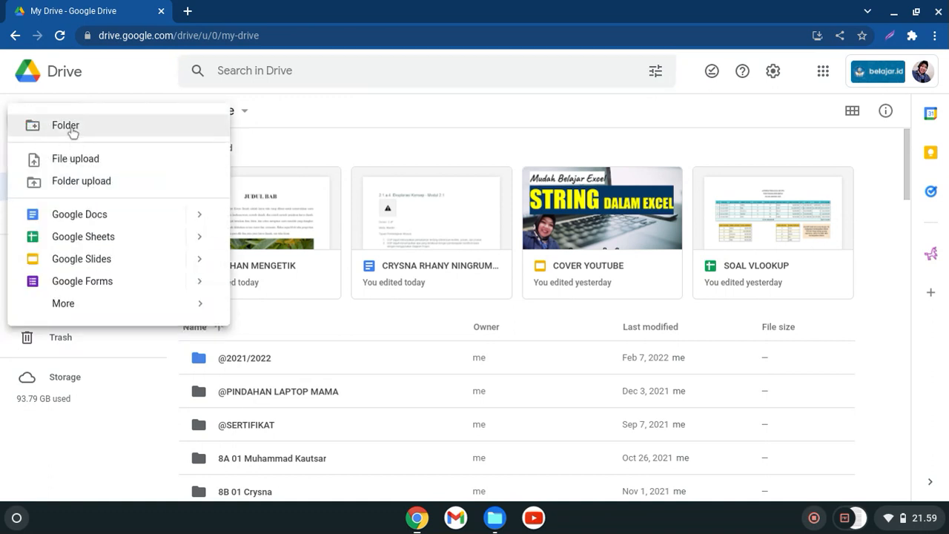
click(72, 132)
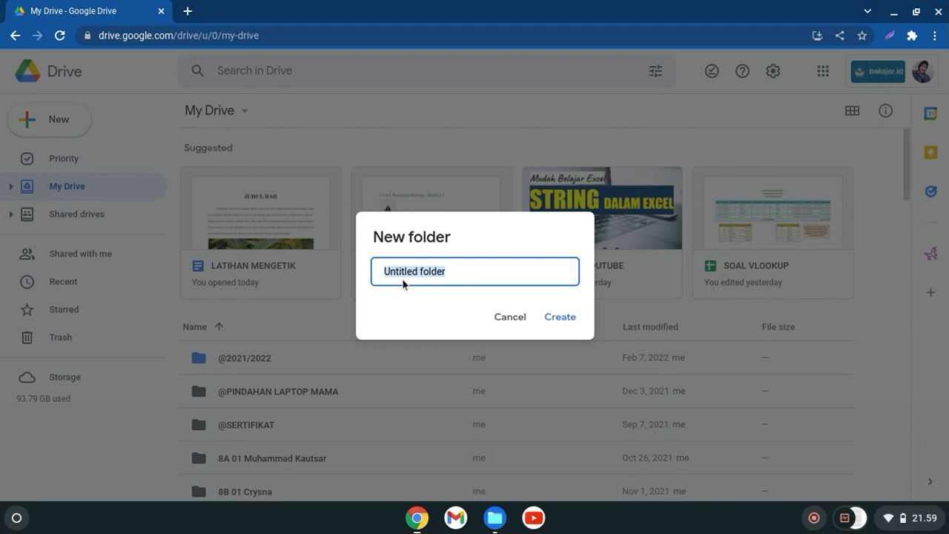
text(Video Tutorial Google Docs)
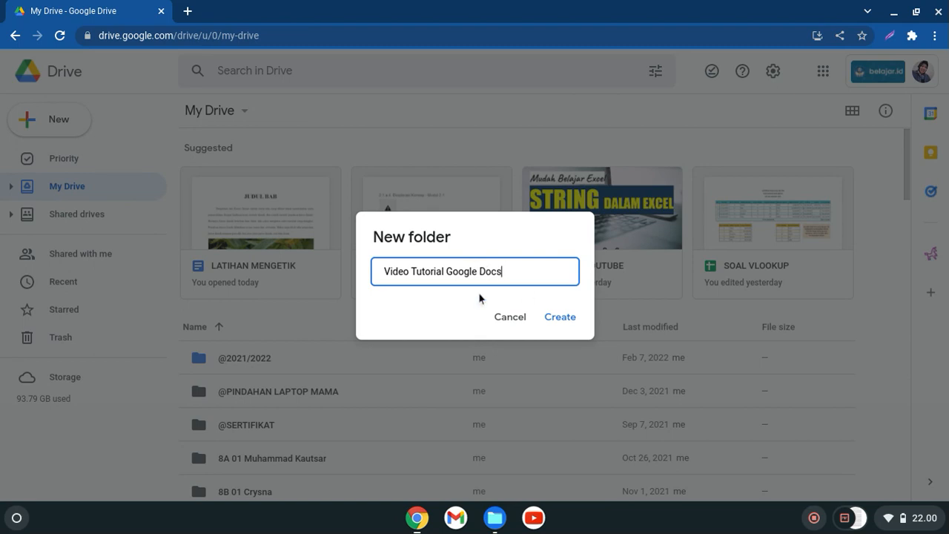
click(559, 318)
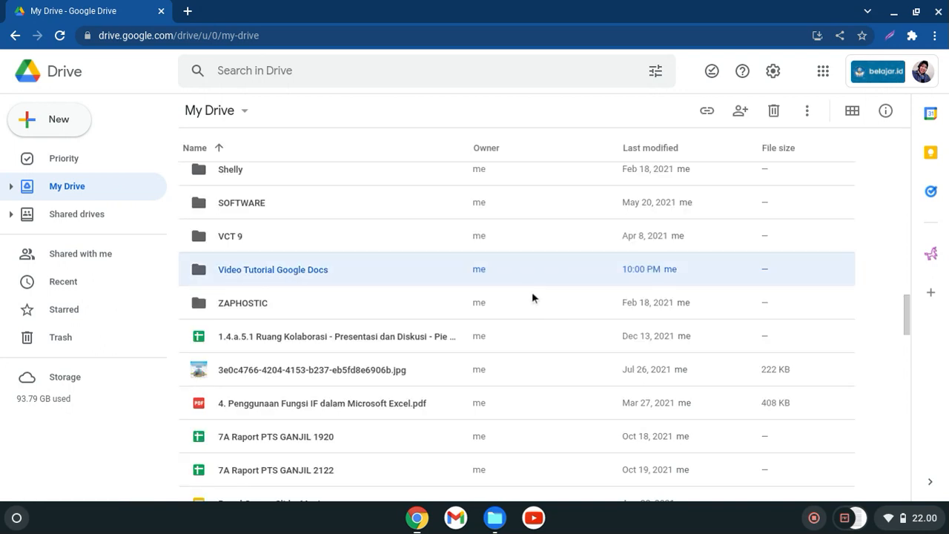
Open the Video Tutorial Google Docs folder and create a blank Google Docs document in it
double_click(265, 272)
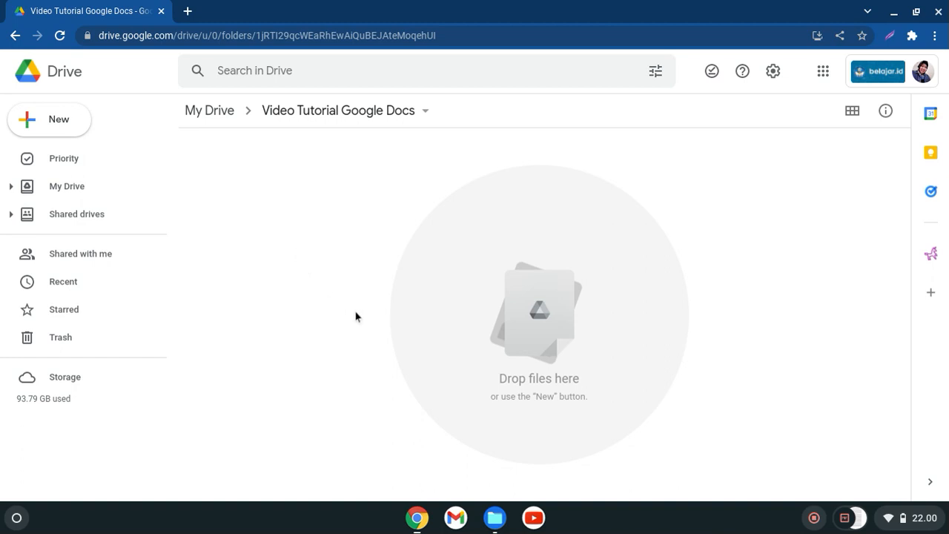
click(57, 121)
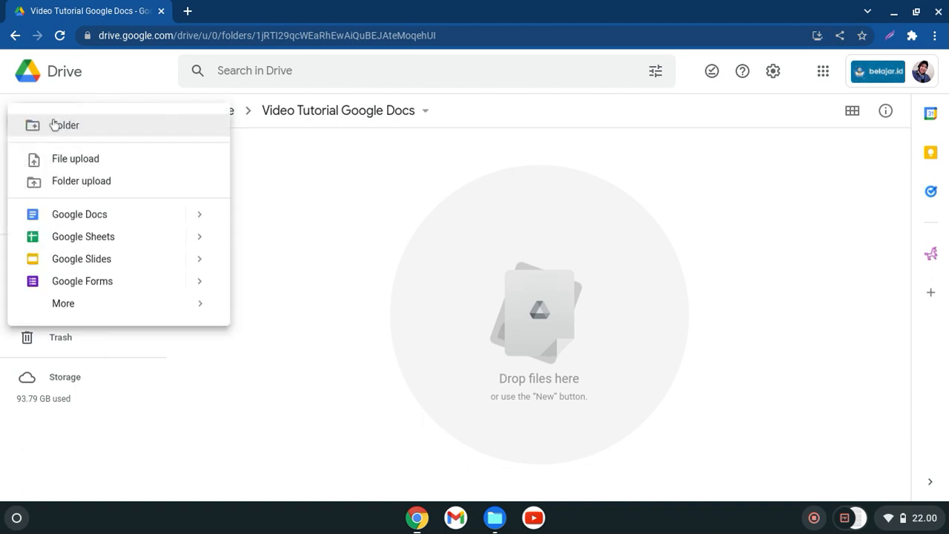
click(80, 214)
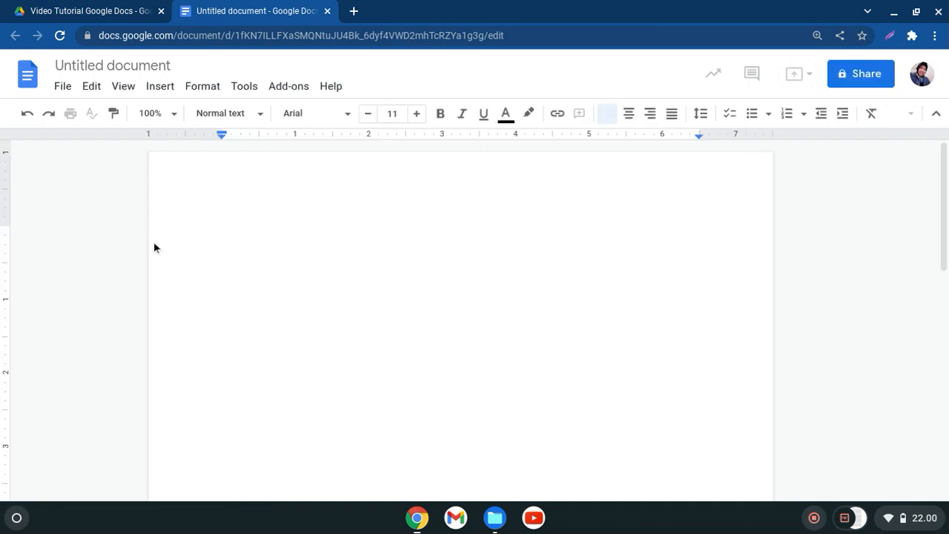
Refresh the Drive folder listing to check for the new document, and return to the untitled document
click(59, 11)
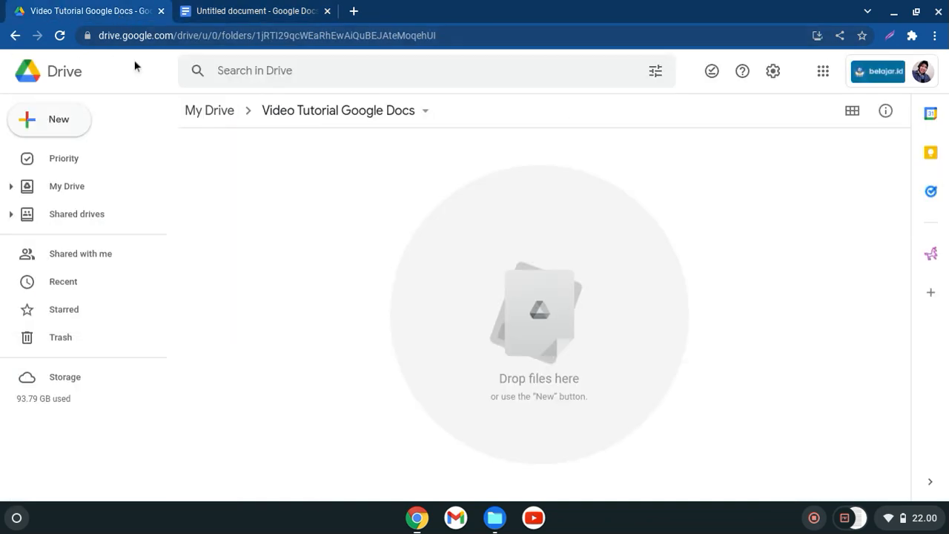
click(60, 37)
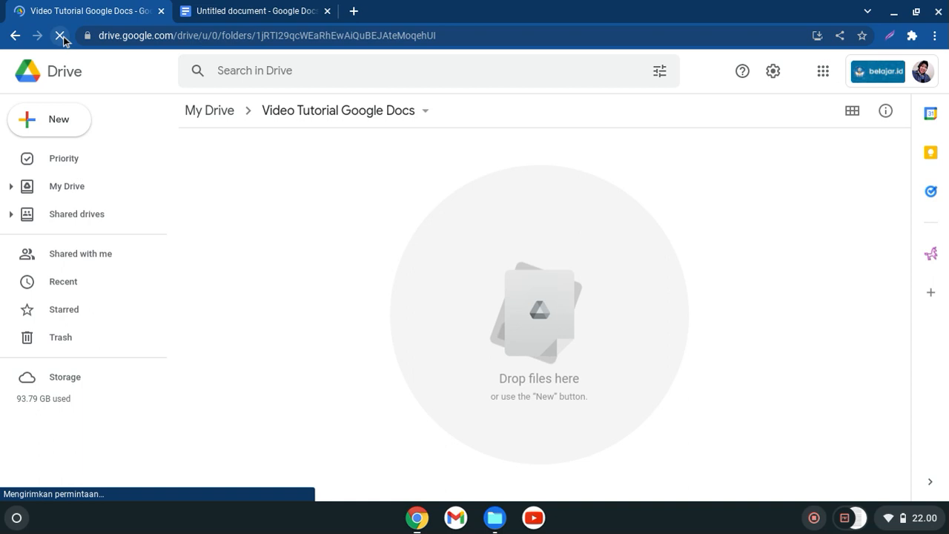
click(256, 11)
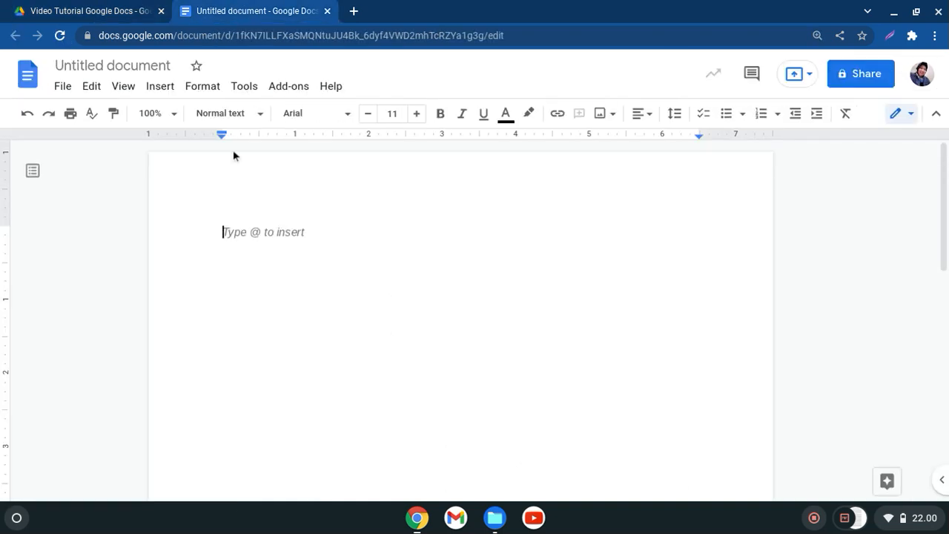
Rename the untitled document as "Memulai Google Docs"
click(138, 67)
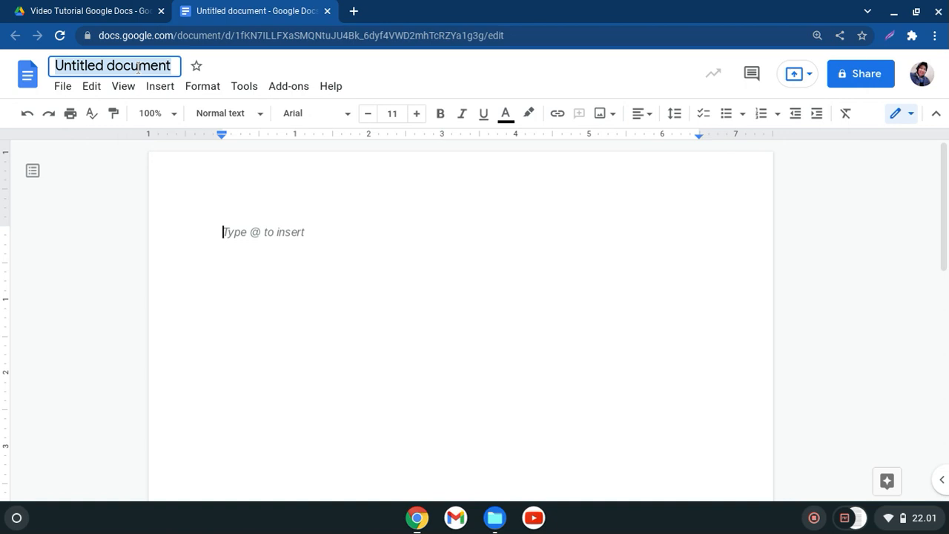
text(Menu)
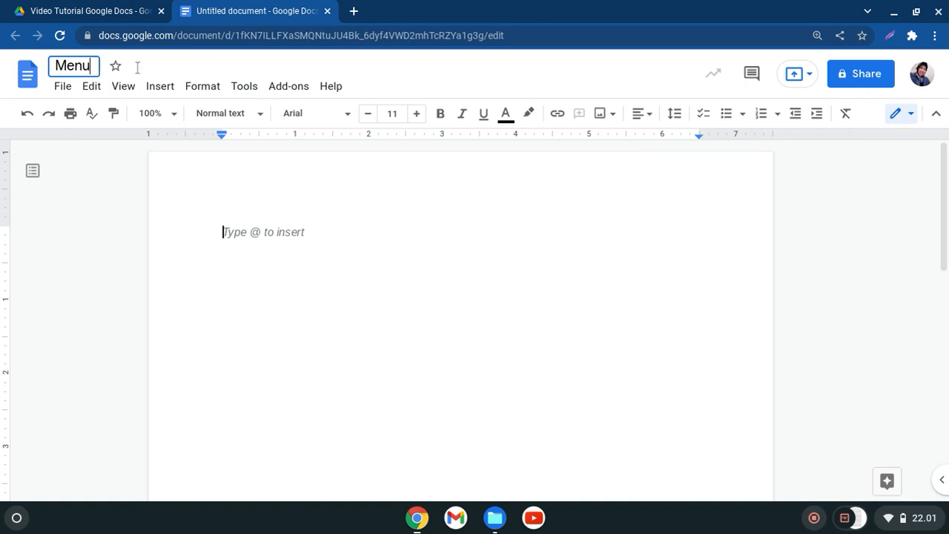
text(lai Gogo)
key(BackSpace)
key(BackSpace)
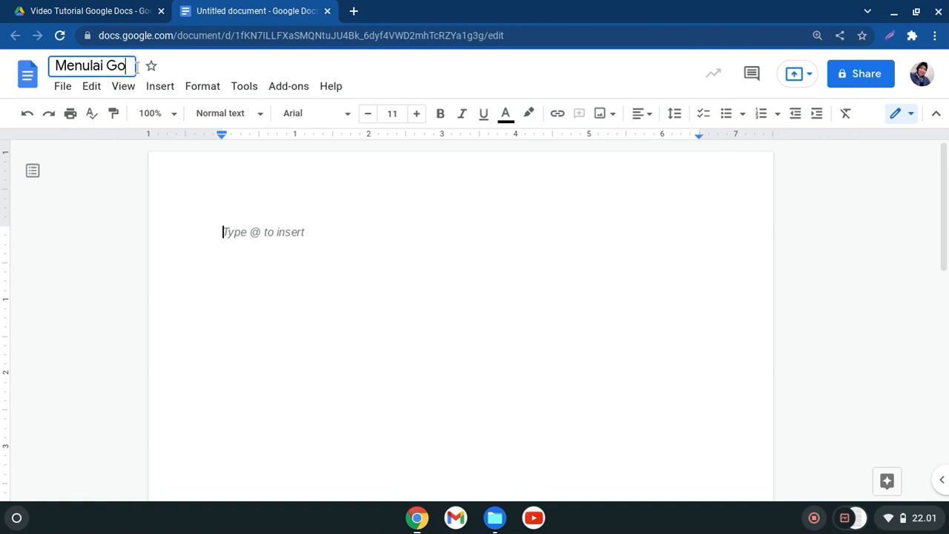
text(ogle )
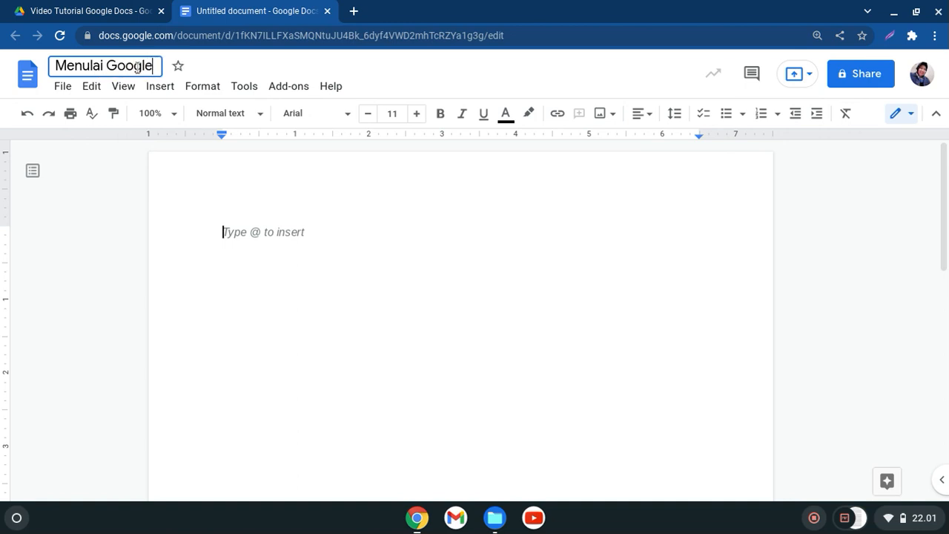
text(DOcs)
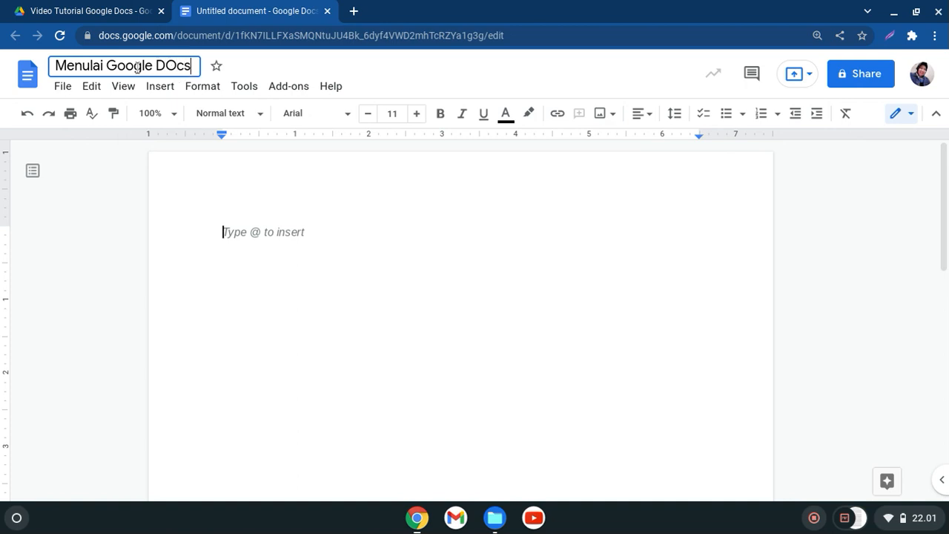
key(BackSpace)
key(BackSpace)
key(BackSpace)
text(ocs)
key(BackSpace)
text(m)
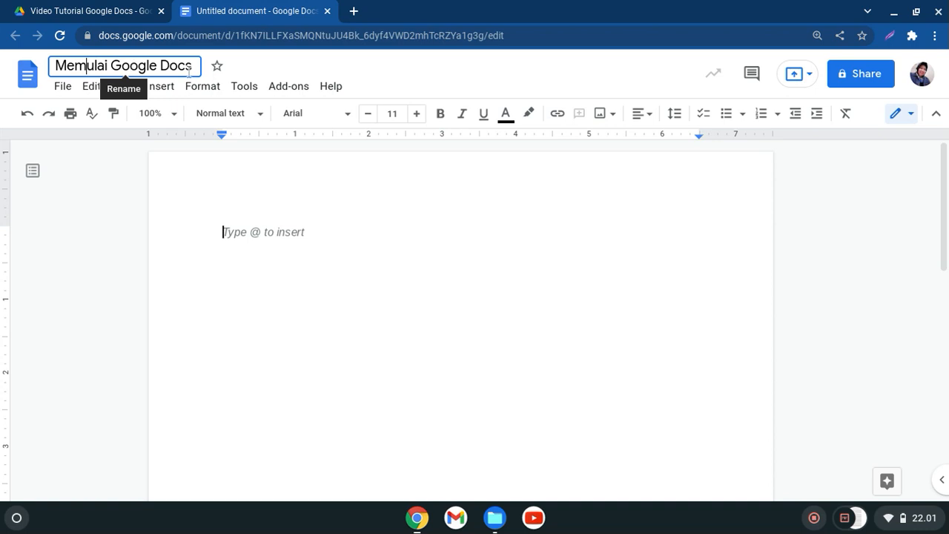
key(Return)
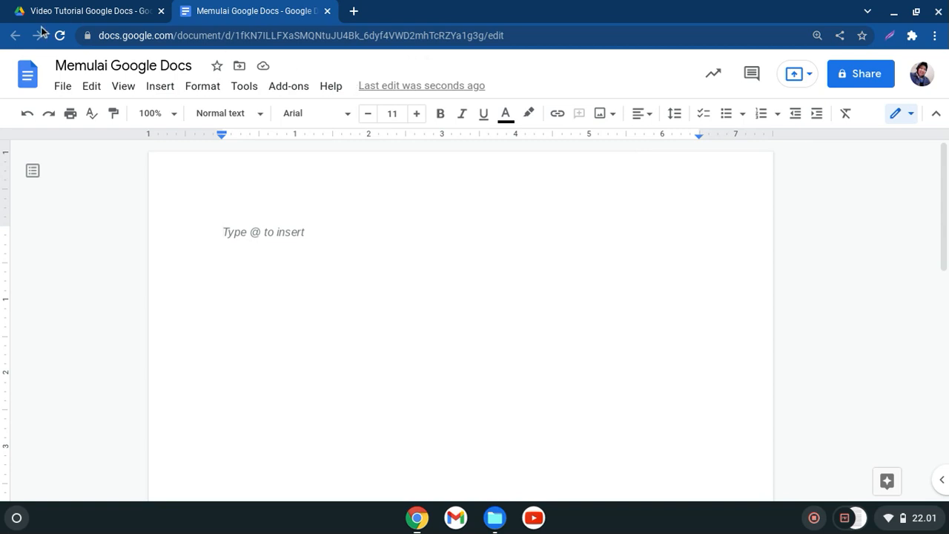
Reload the Drive folder to check the document's new name, and go back to the document
click(65, 15)
click(60, 36)
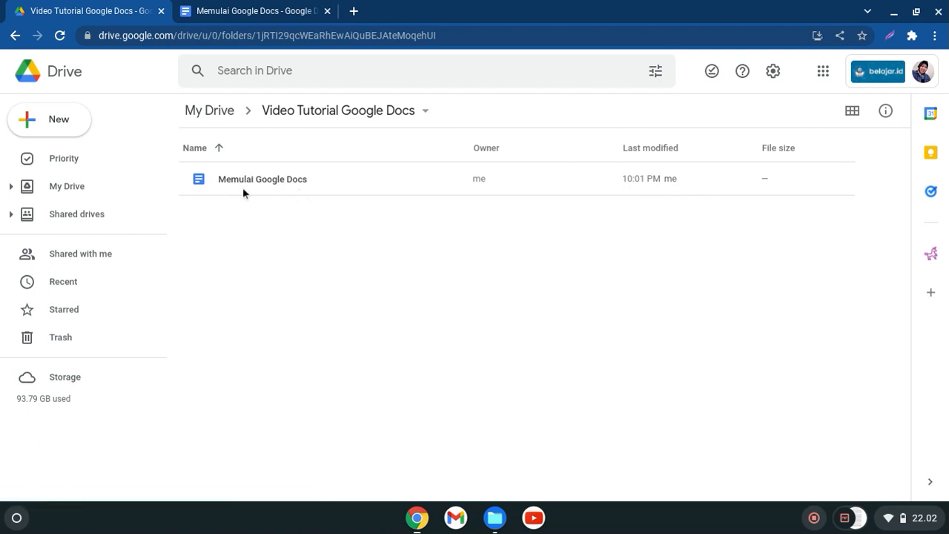
click(282, 6)
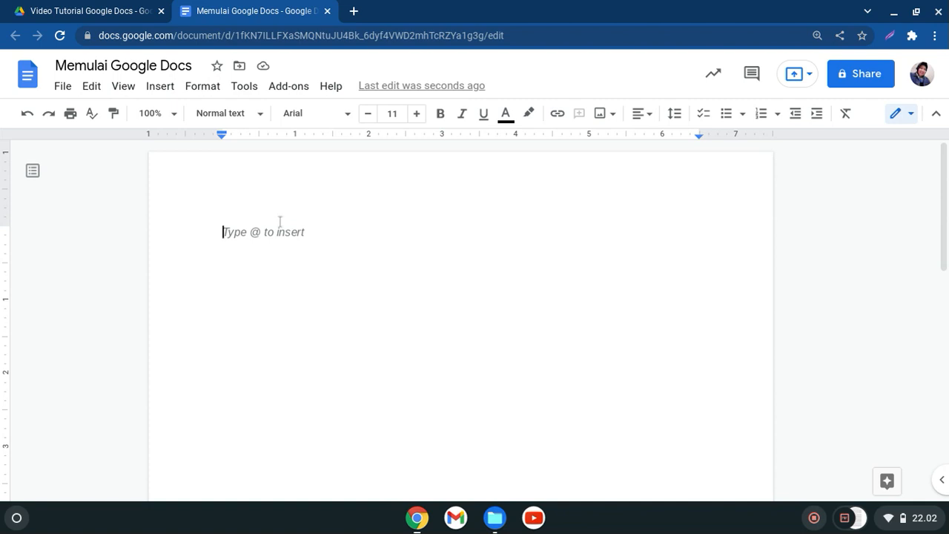
Search the web for "Penanaman Kangkung" in a new browser tab and open the cybex.pertanian.go.id article "BUDIDAYA TANAMAN KANGKUNG"
click(355, 11)
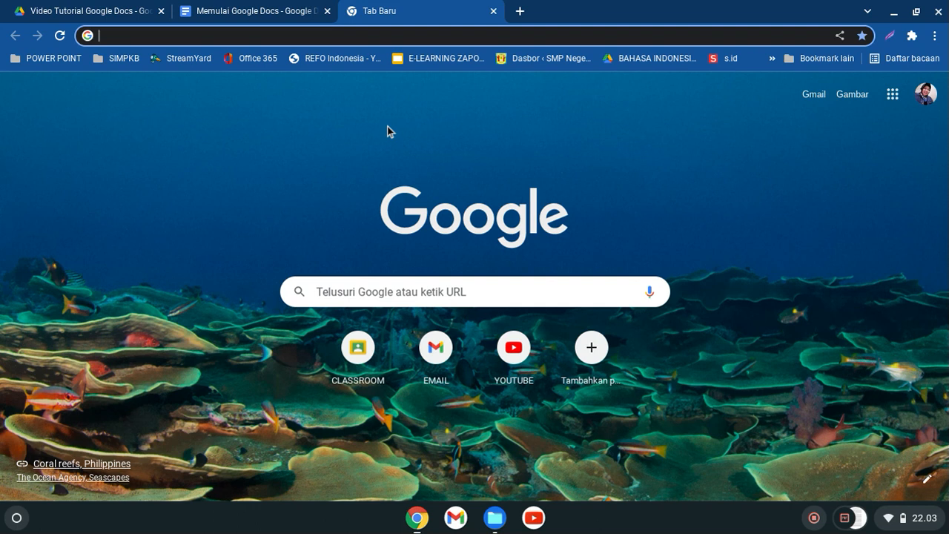
text(Penanaman Kangkung)
key(Return)
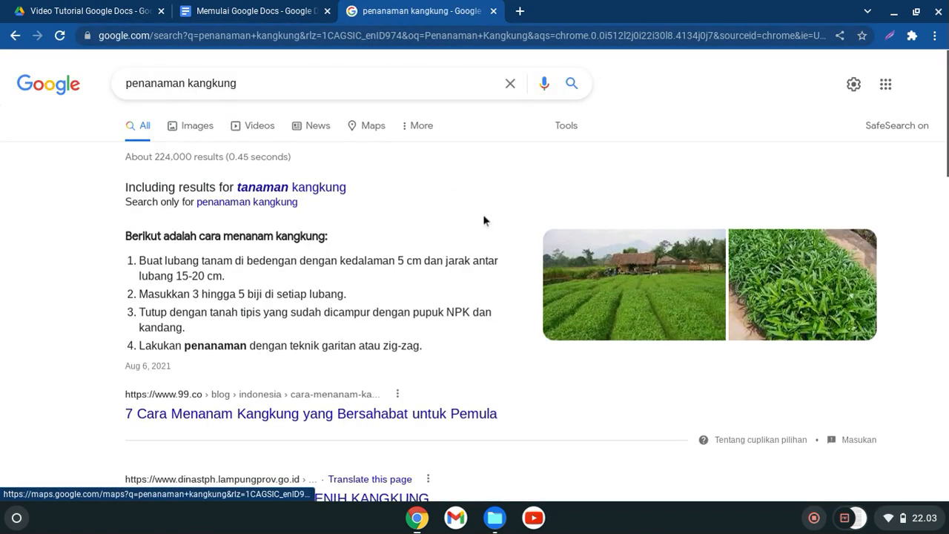
drag(947, 110, 939, 210)
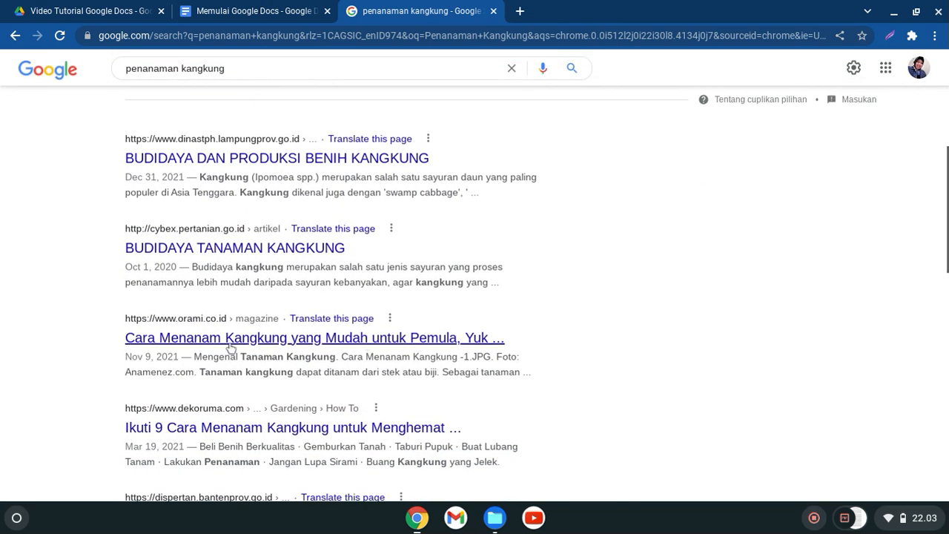
click(280, 254)
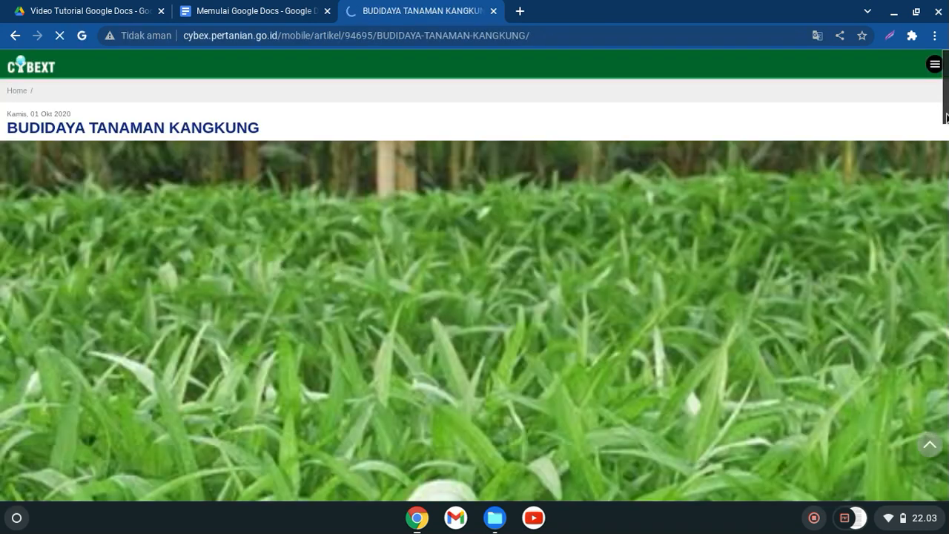
Copy the article's long paragraph beginning "Budidaya kangkung itu sendiri" and paste it into the Memulai Google Docs document
drag(947, 119, 946, 291)
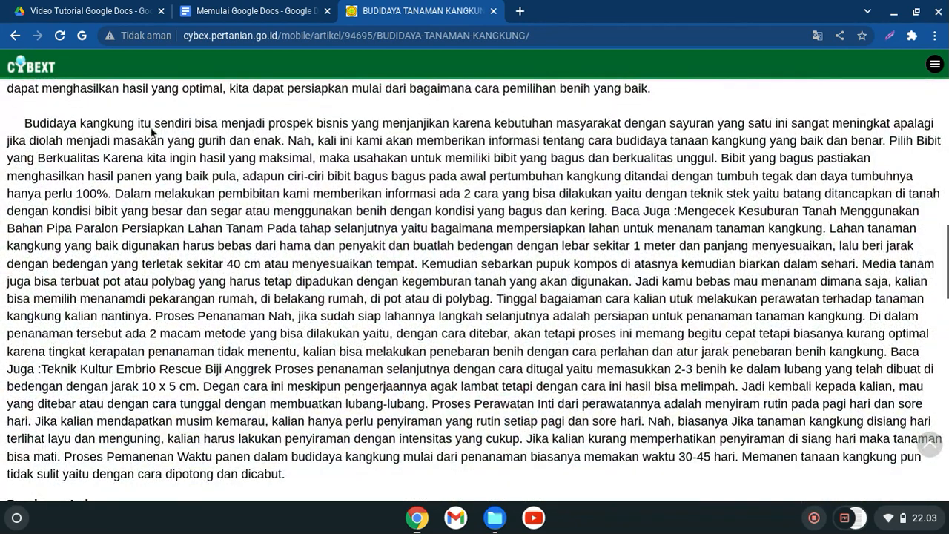
drag(20, 123, 287, 472)
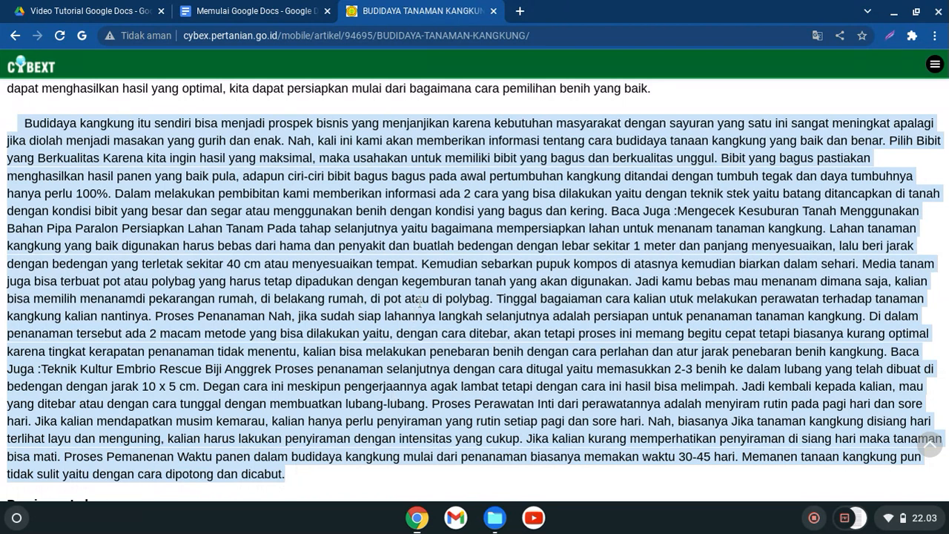
click(252, 12)
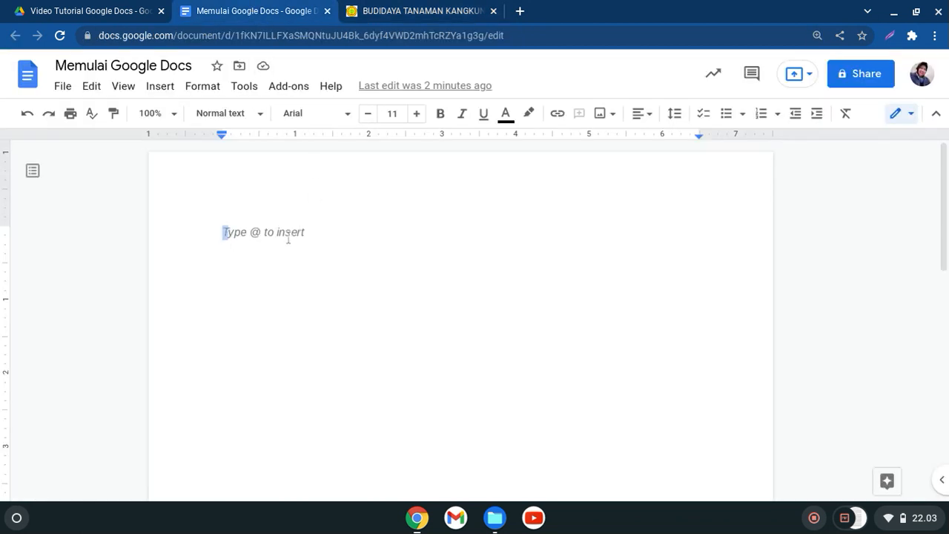
key(ctrl+v)
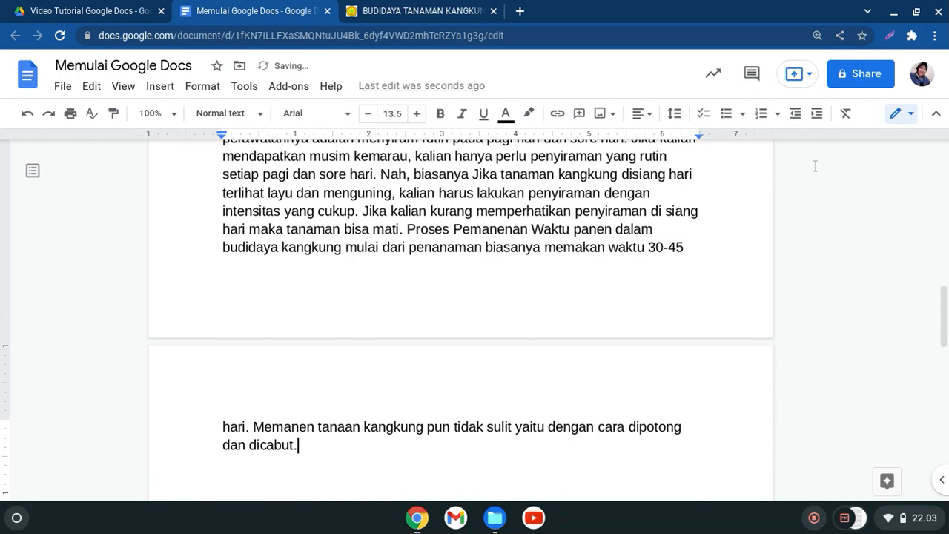
Clear the formatting of all the pasted text in the document
drag(943, 316, 929, 162)
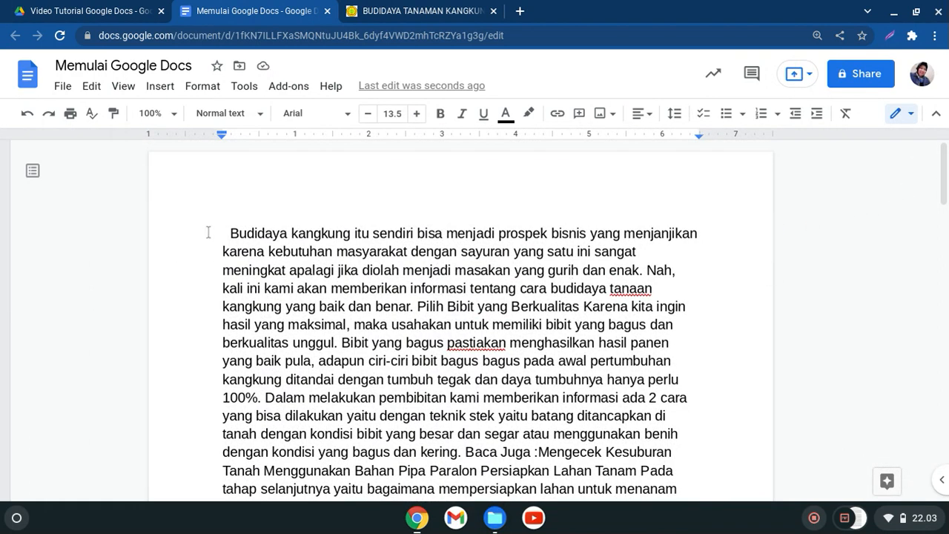
key(ctrl+a)
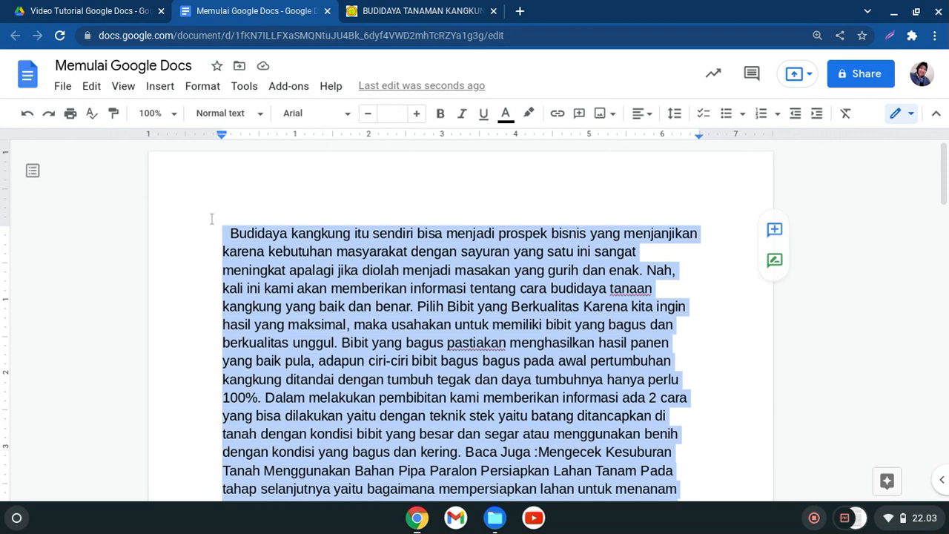
click(203, 86)
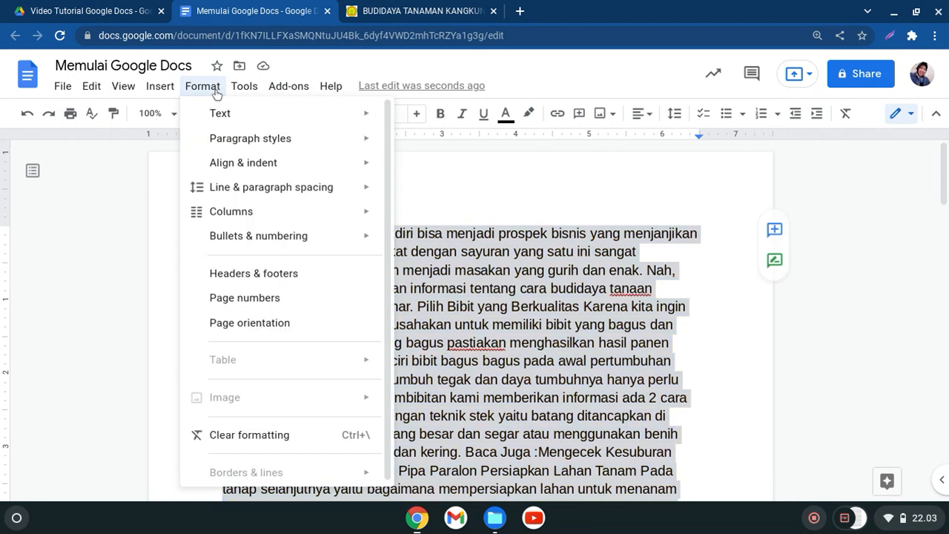
click(263, 437)
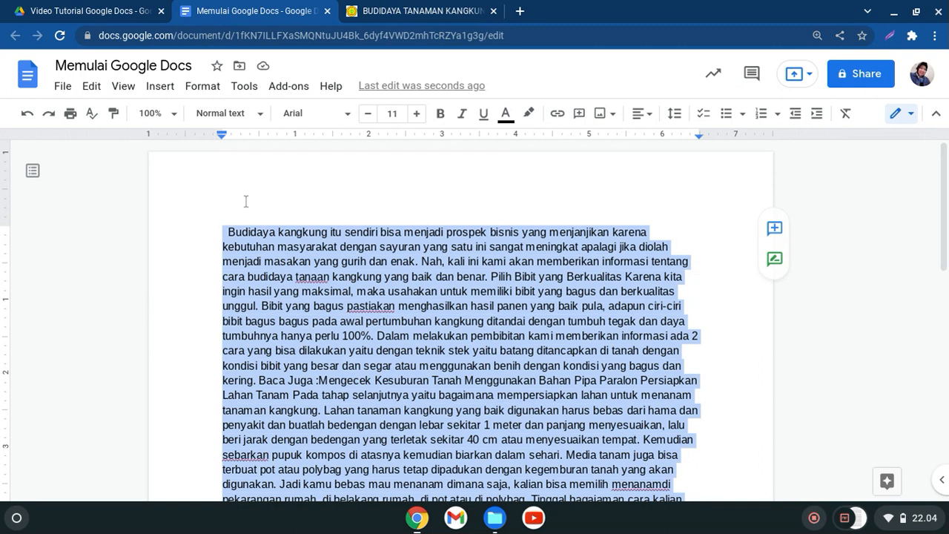
Set the selected article text to Times New Roman at font size 12
click(344, 121)
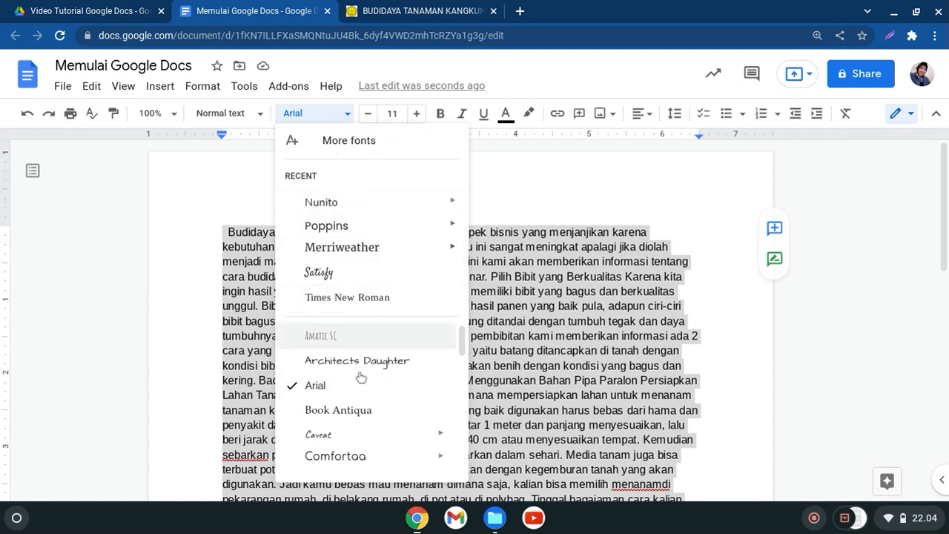
click(347, 297)
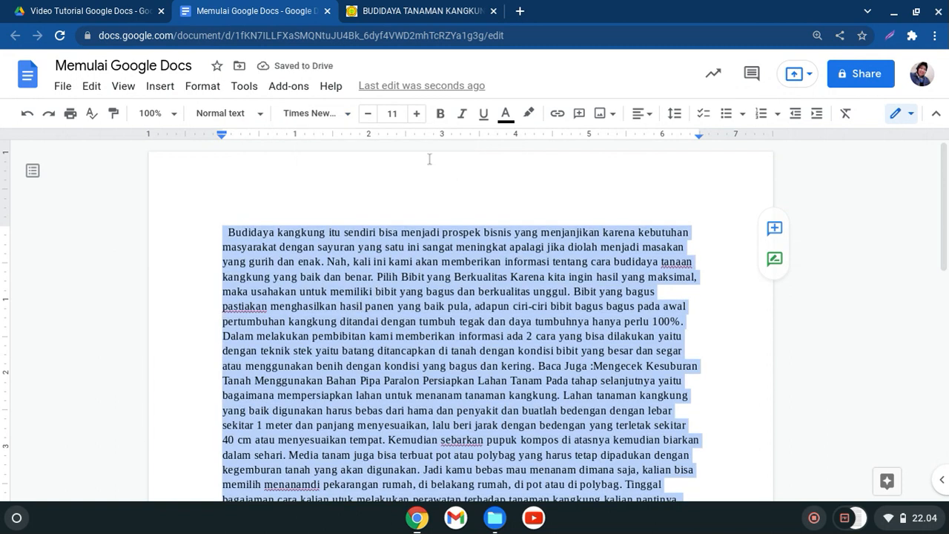
click(418, 115)
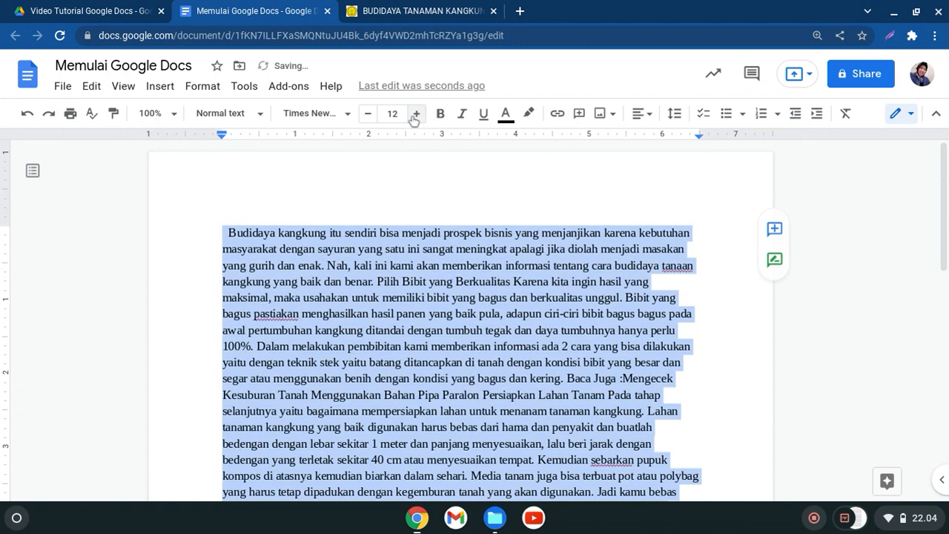
click(391, 112)
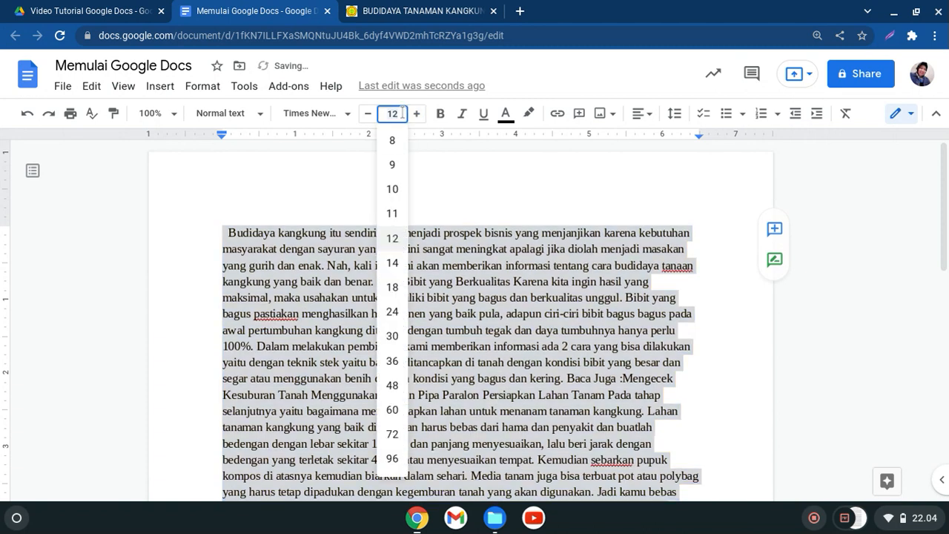
click(392, 239)
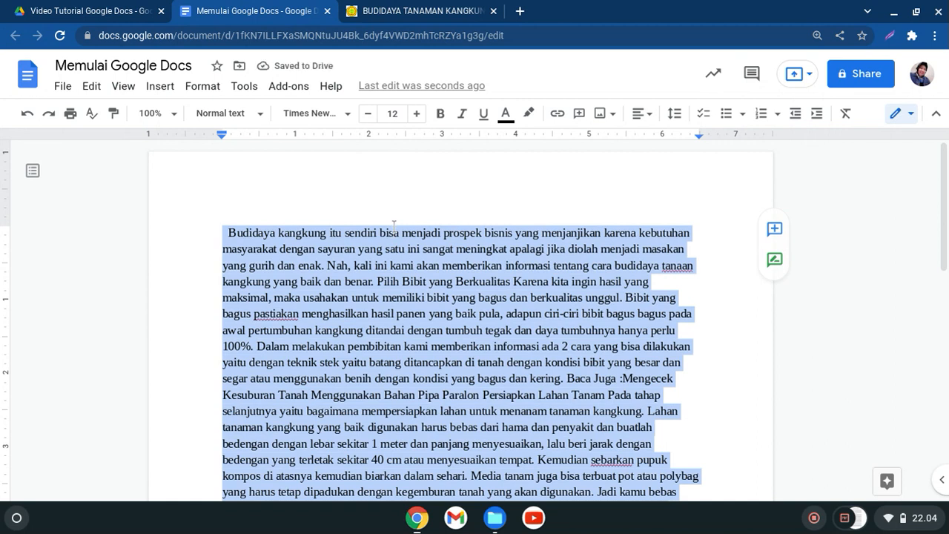
Justify the selected text and set its line spacing to Double
click(648, 117)
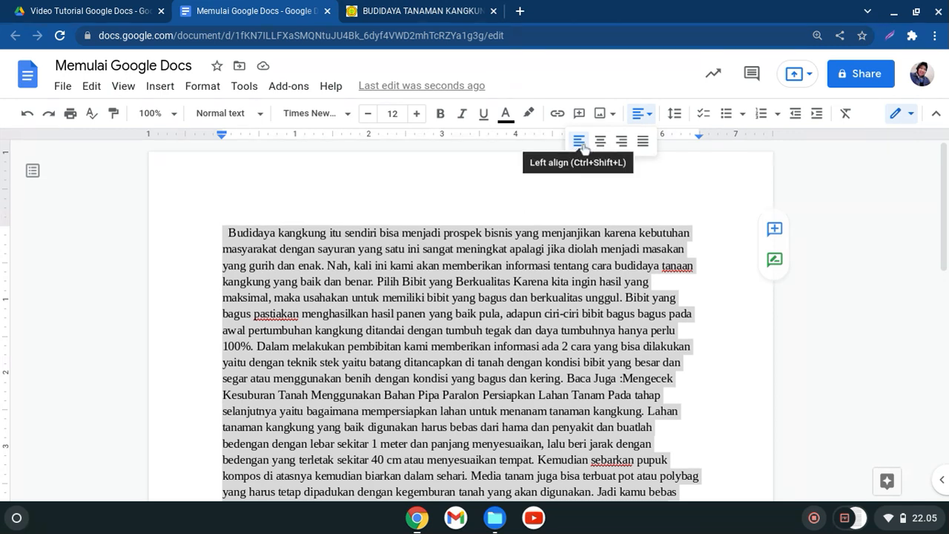
click(642, 141)
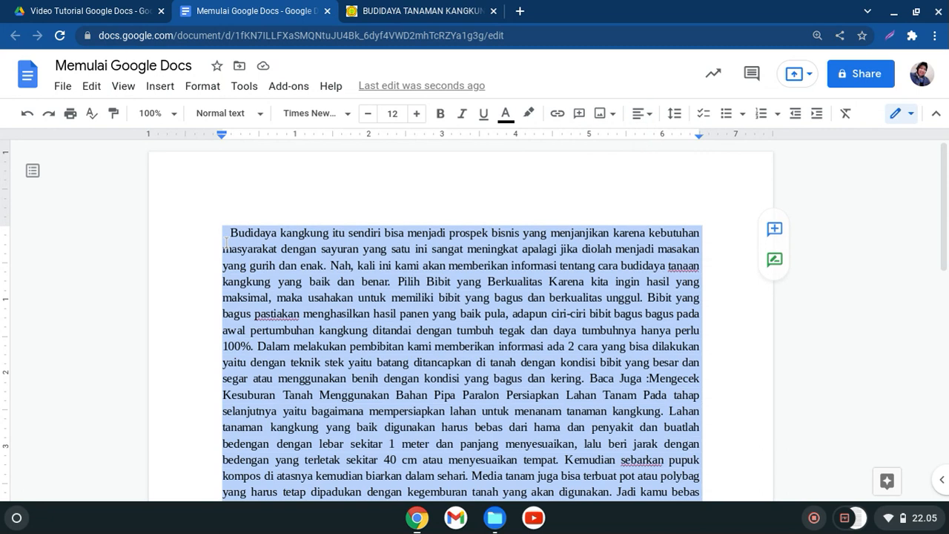
click(194, 87)
mouse_move(245, 193)
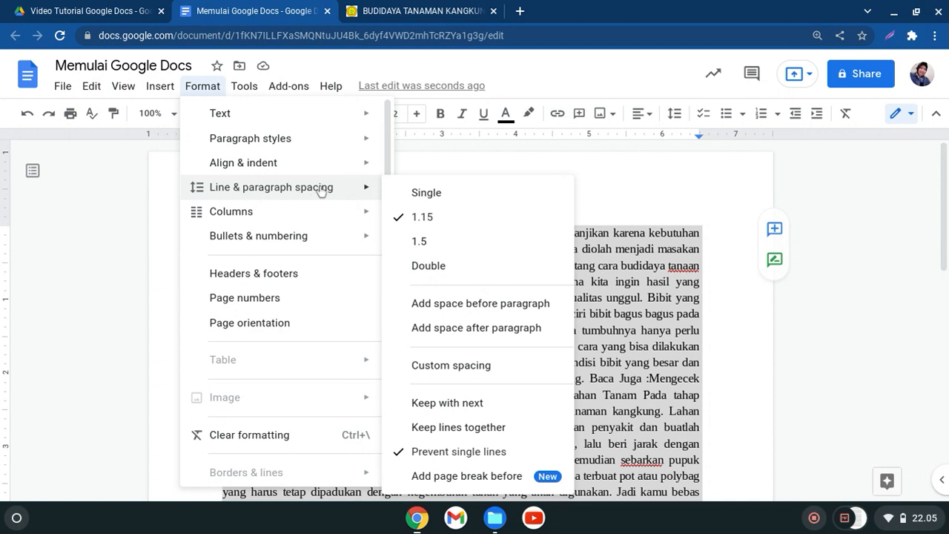
click(417, 269)
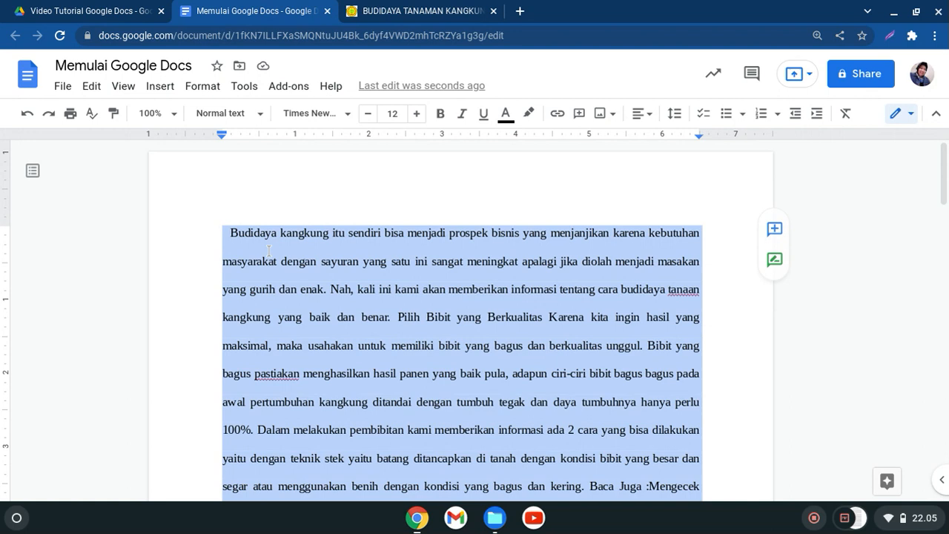
Remove the blank space before the opening word "Budidaya" and set the paragraph's first-line indent to 0.5 inch
click(232, 234)
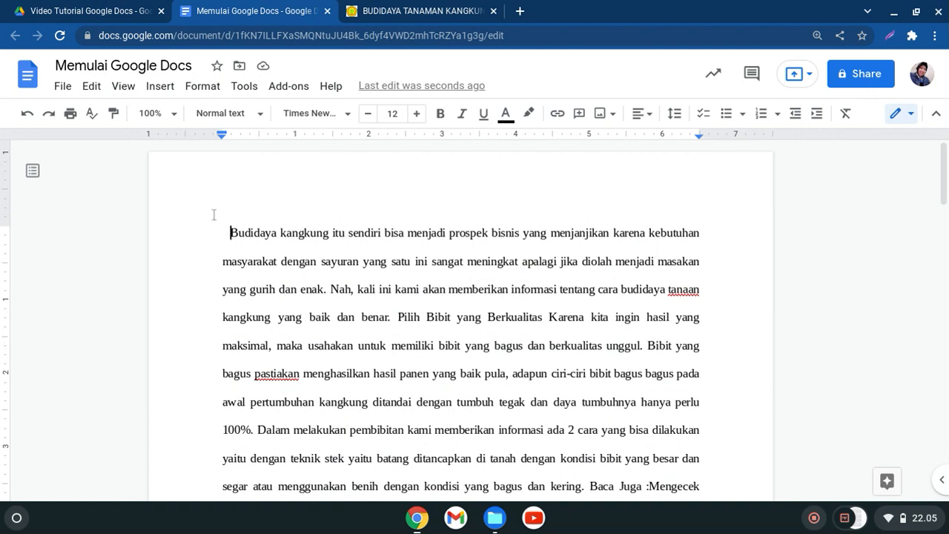
click(231, 230)
key(BackSpace)
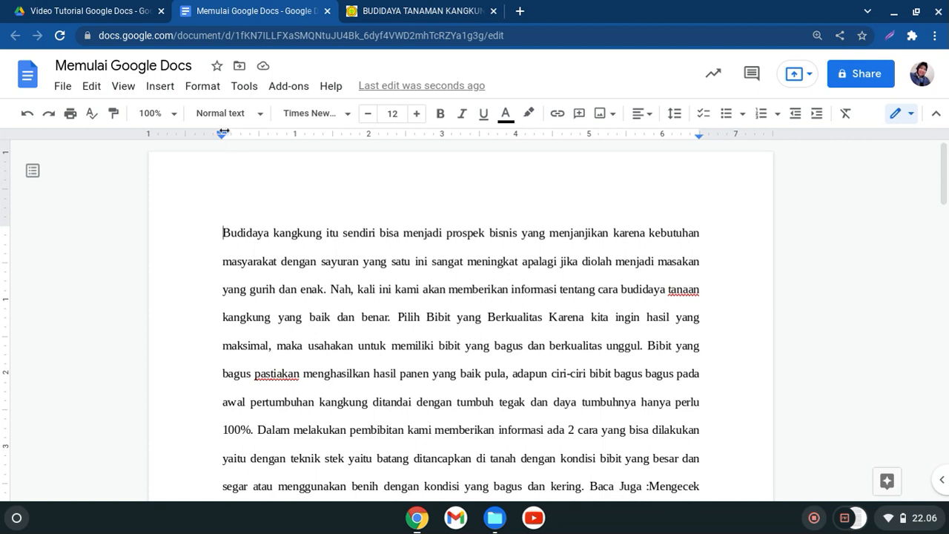
click(522, 295)
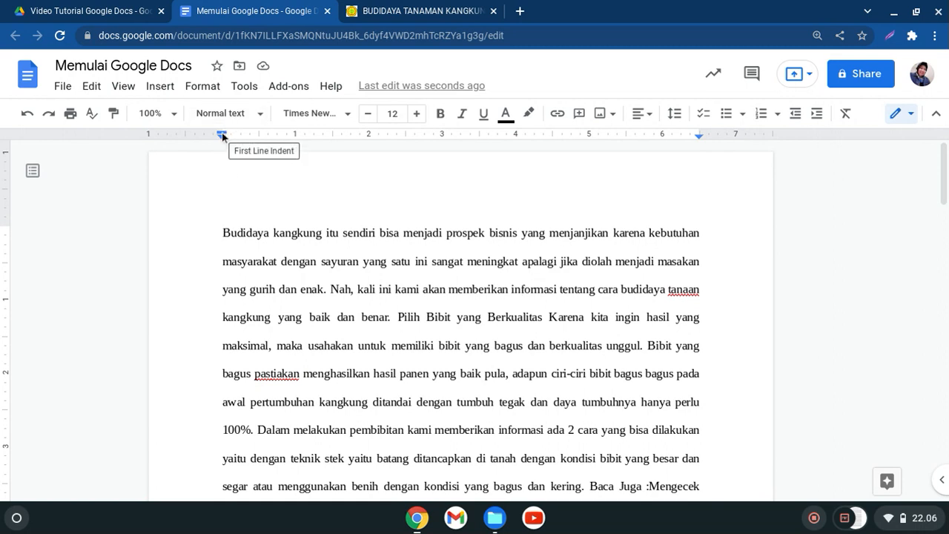
drag(222, 136, 259, 137)
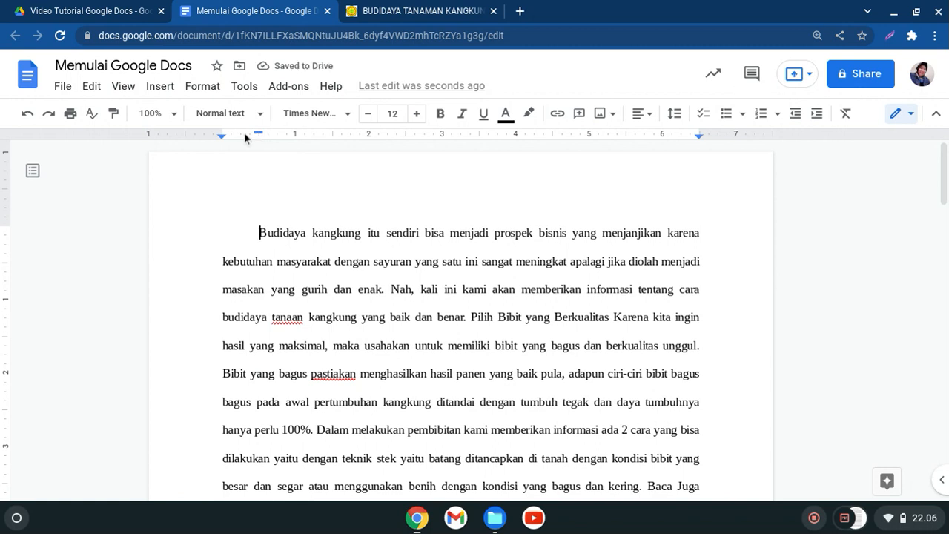
click(249, 137)
click(260, 137)
click(281, 139)
mouse_move(258, 135)
mouse_down()
mouse_move(338, 147)
mouse_move(323, 134)
mouse_move(258, 138)
mouse_up()
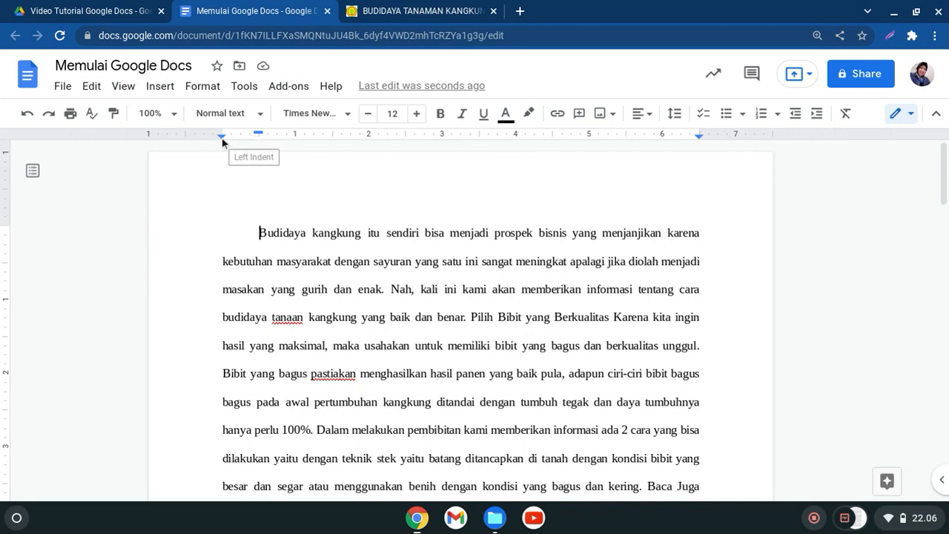
Try moving the paragraph's left indent inward by about half an inch, and return it to the margin
mouse_move(222, 139)
mouse_down()
mouse_move(253, 141)
mouse_move(261, 152)
mouse_up()
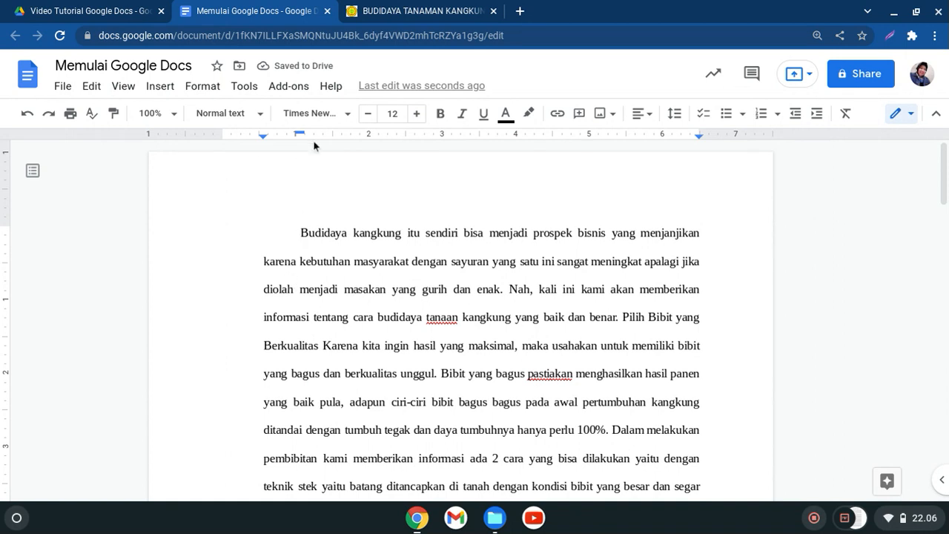
drag(262, 137, 220, 142)
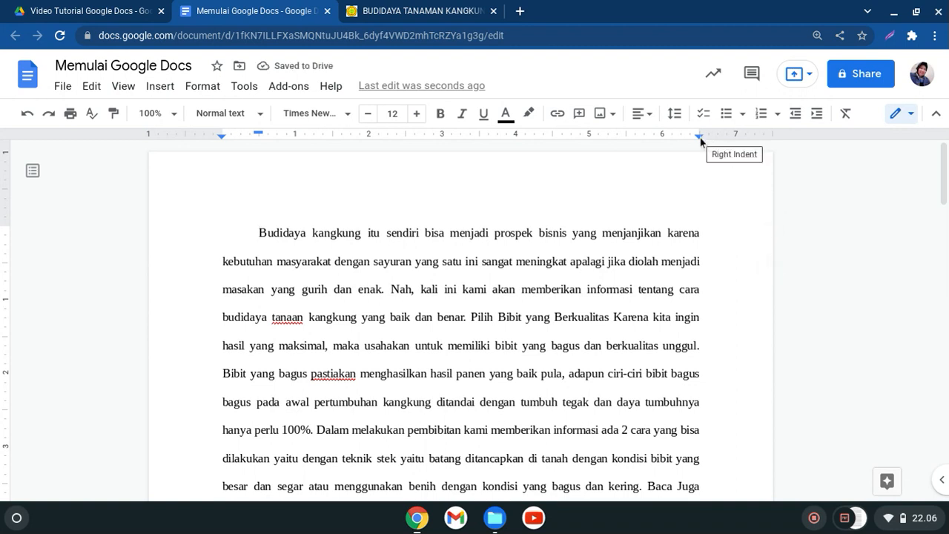
mouse_move(700, 141)
mouse_down()
mouse_move(630, 141)
mouse_move(699, 142)
mouse_up()
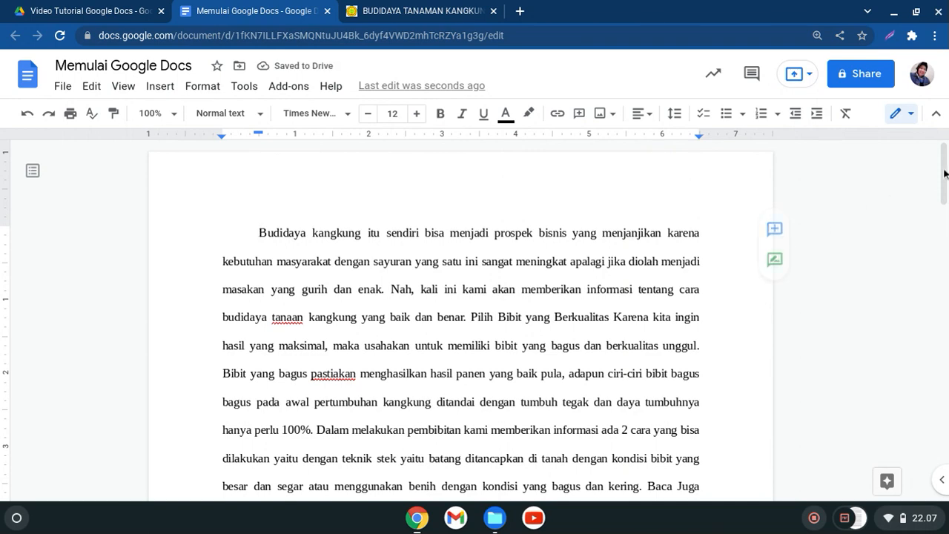
Delete all the text from "Bibit yang bagus pastiakan" to the end, ending the paragraph at "berkualitas unggul."
drag(945, 163, 923, 288)
scroll(917, 205, up, 1)
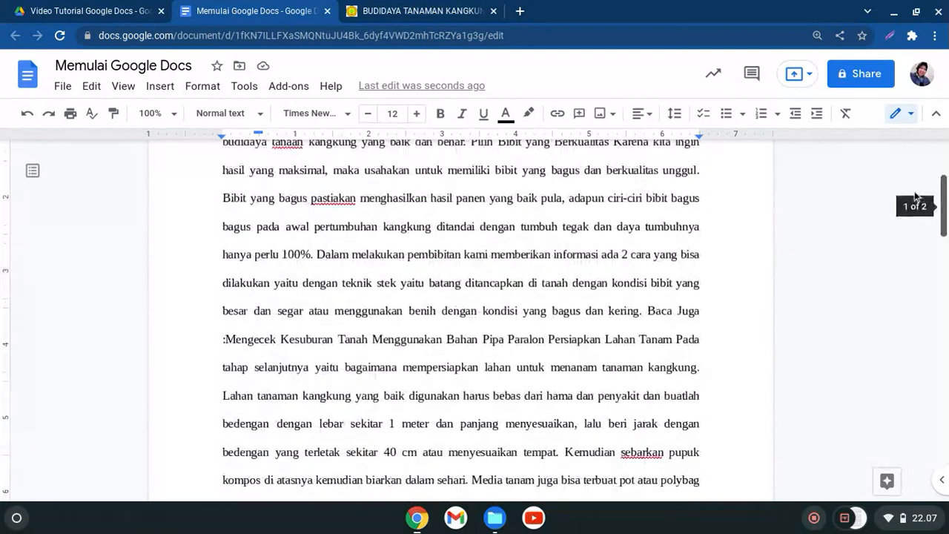
scroll(916, 197, up, 2)
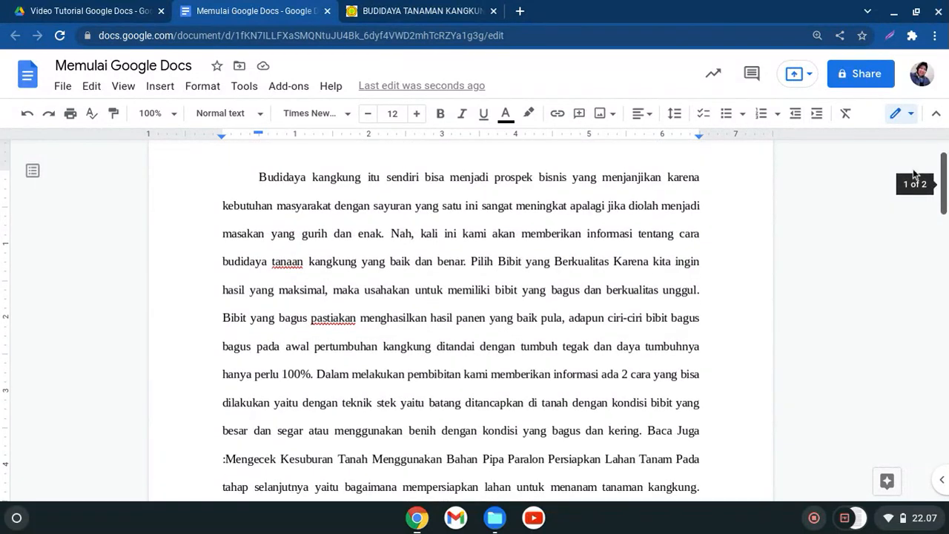
drag(915, 180, 915, 181)
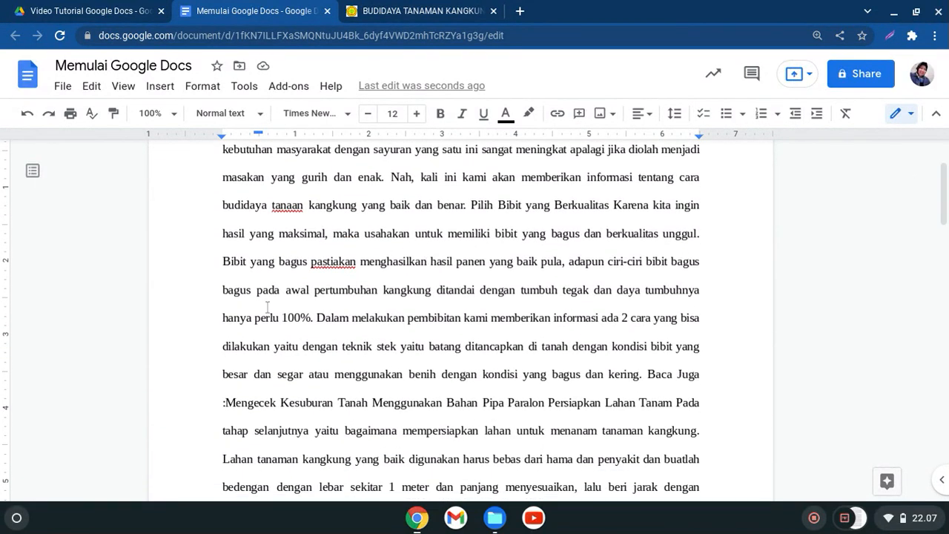
drag(223, 261, 423, 435)
key(BackSpace)
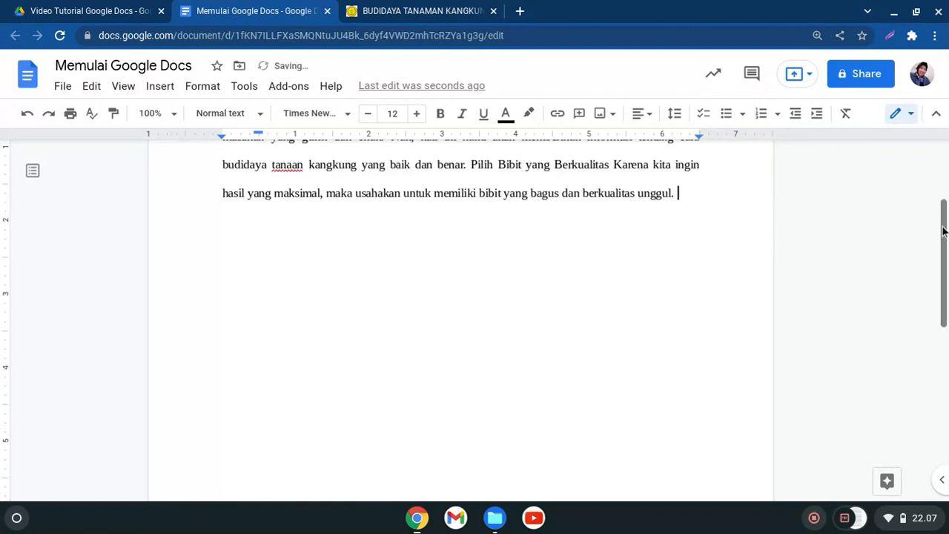
Copy the remaining "Budidaya kangkung" paragraph and paste it below as a second paragraph
scroll(681, 387, up, 2)
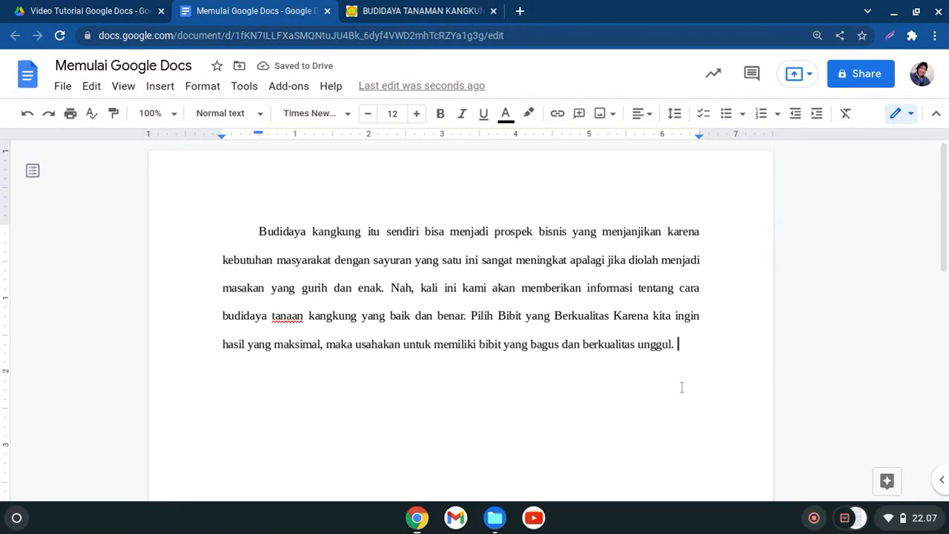
key(Return)
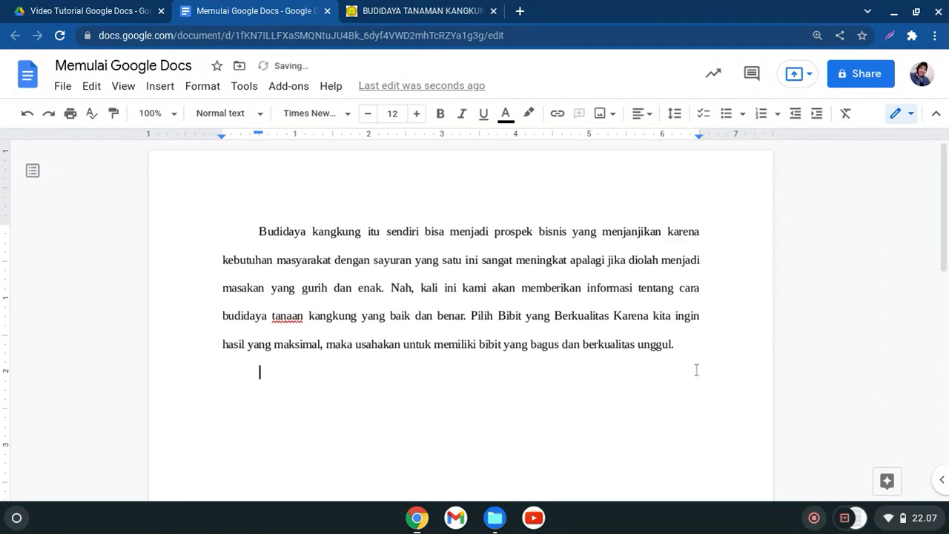
drag(256, 229, 677, 346)
key(ctrl+c)
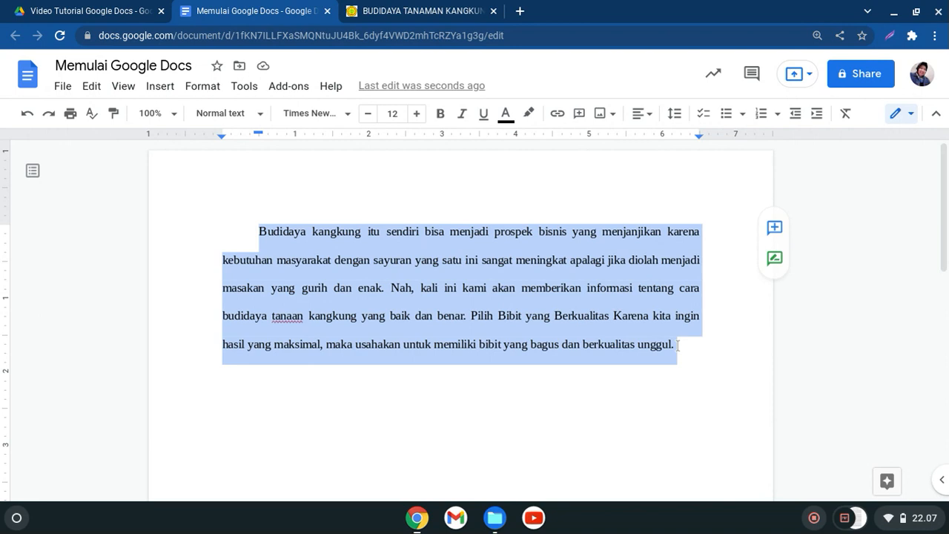
click(399, 383)
key(Return)
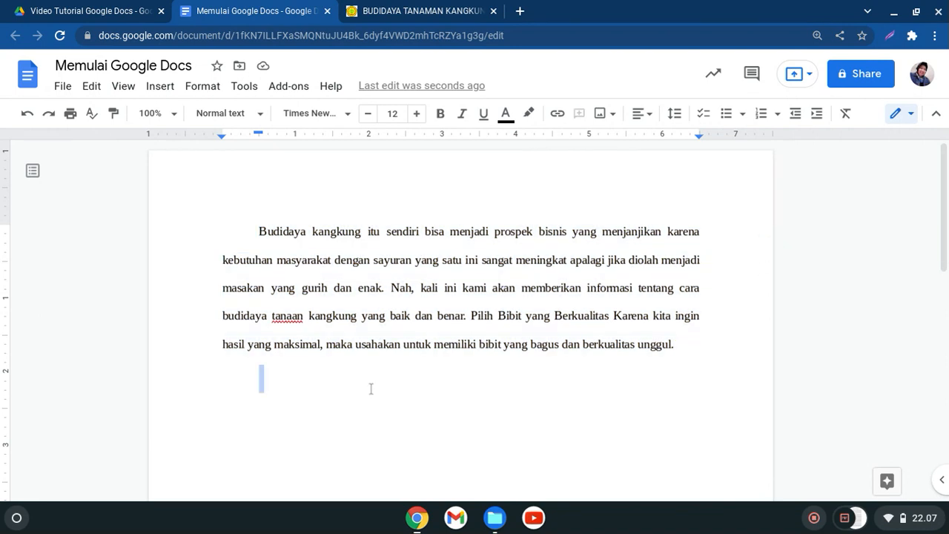
key(BackSpace)
key(ctrl+z)
key(ctrl+v)
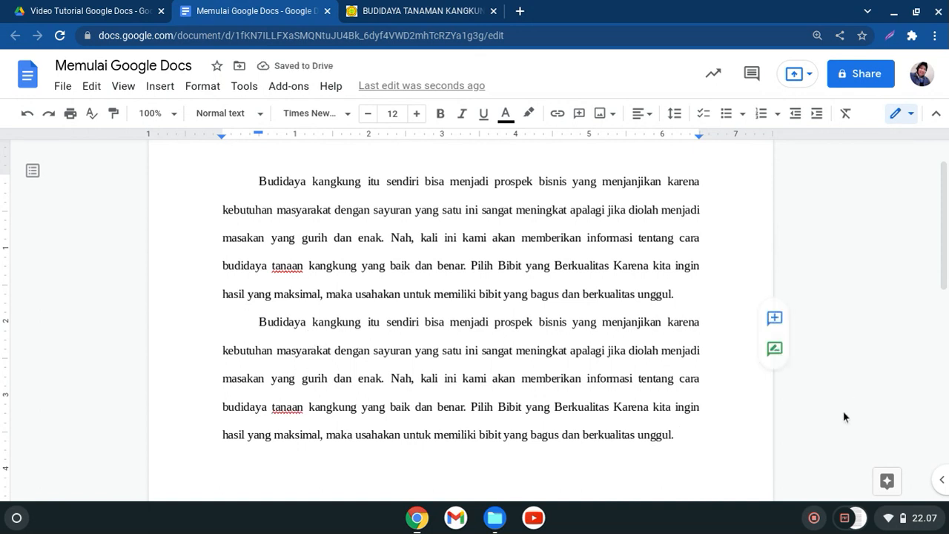
Paste further copies of the paragraph, each as a new paragraph, until the text runs onto a second page
key(Return)
key(ctrl+v)
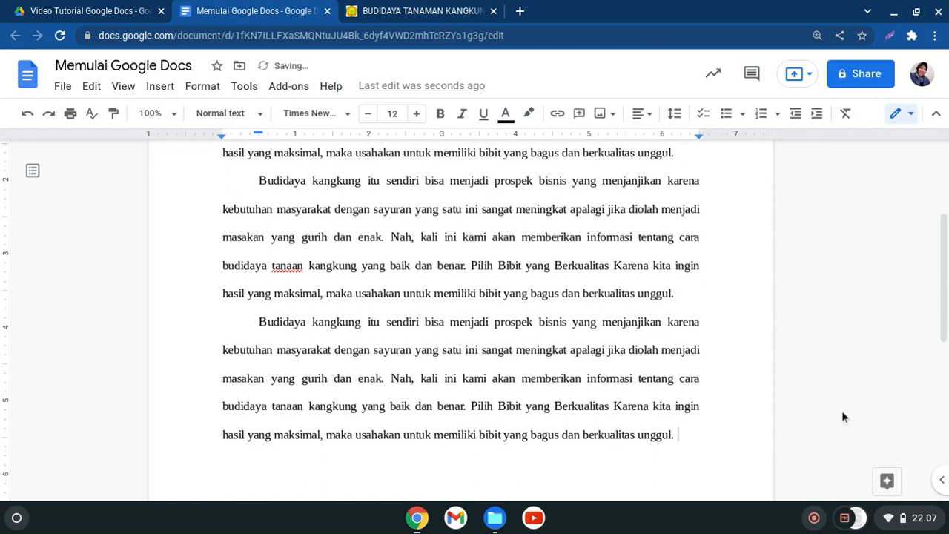
key(Return)
key(ctrl+v)
key(Return)
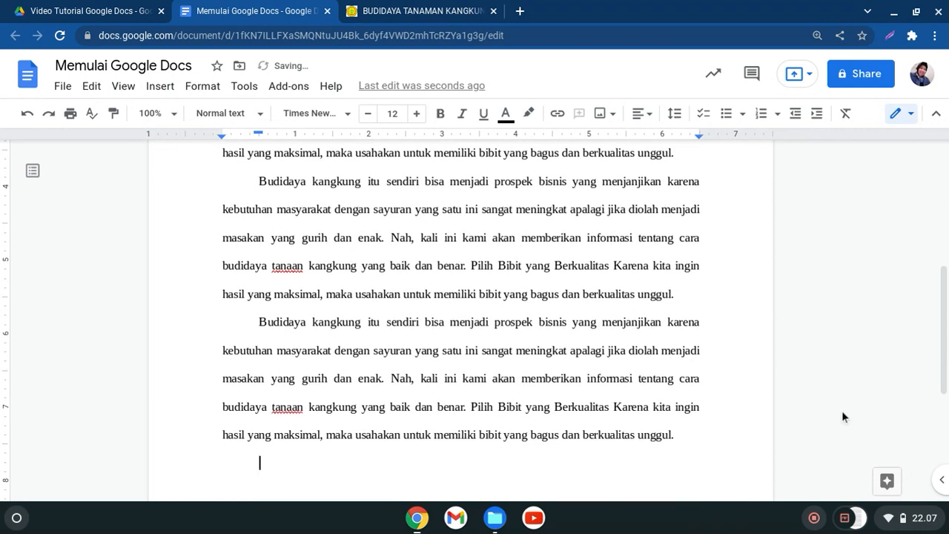
key(ctrl+v)
key(Return)
key(ctrl+v)
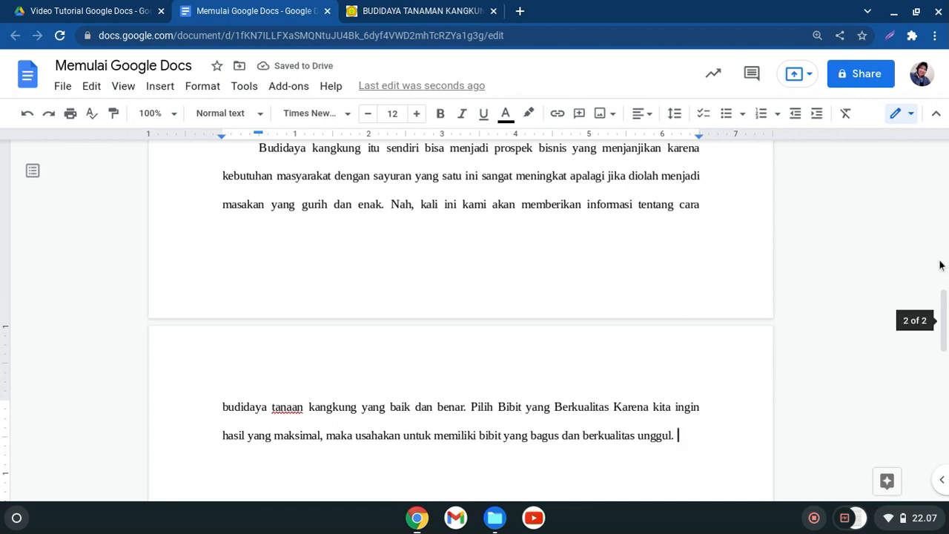
In the first line of the first paragraph, make "Budidaya kangkung" bold and "prospek bisnis" italic
drag(944, 313, 944, 163)
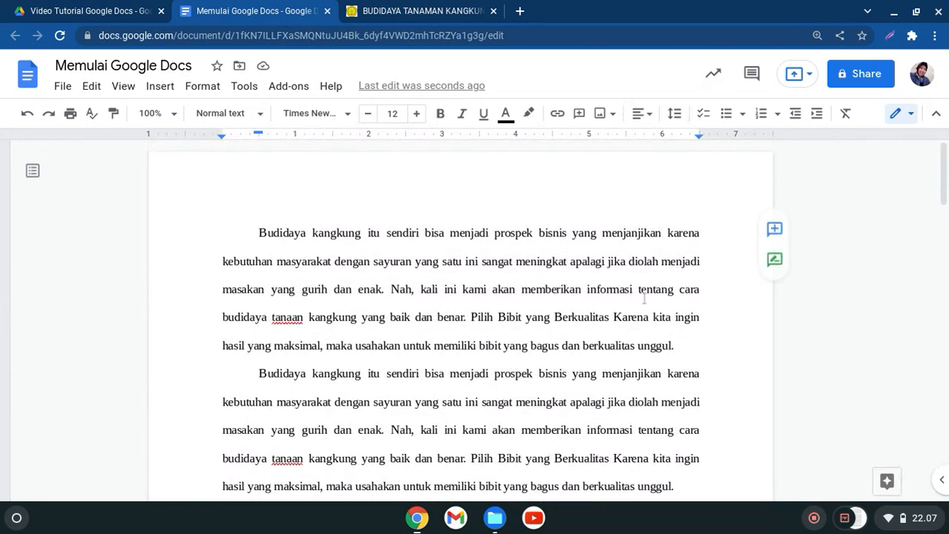
click(495, 234)
click(256, 232)
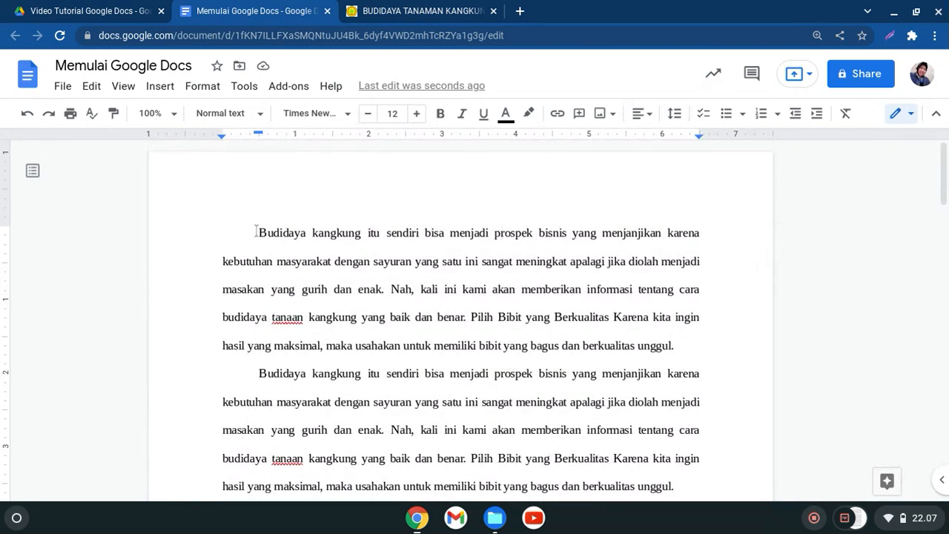
drag(255, 232, 362, 233)
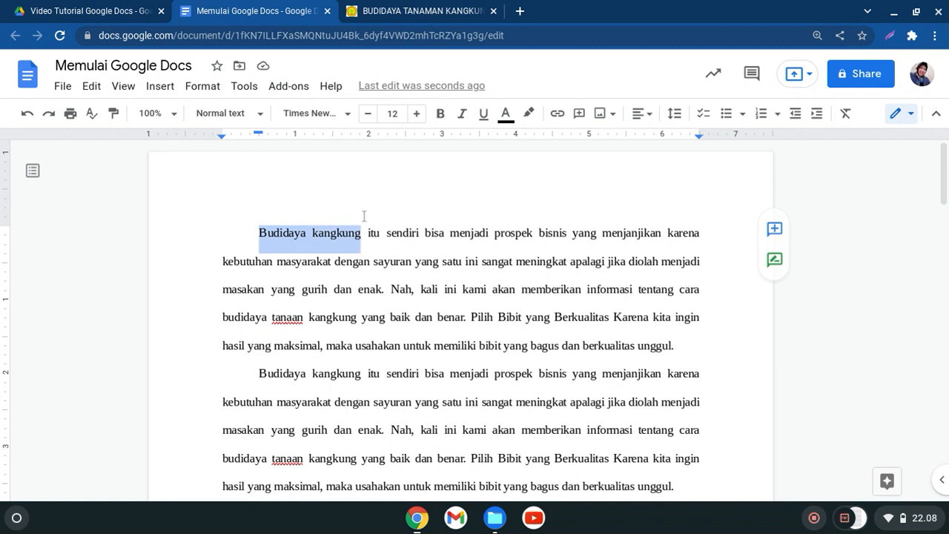
click(440, 114)
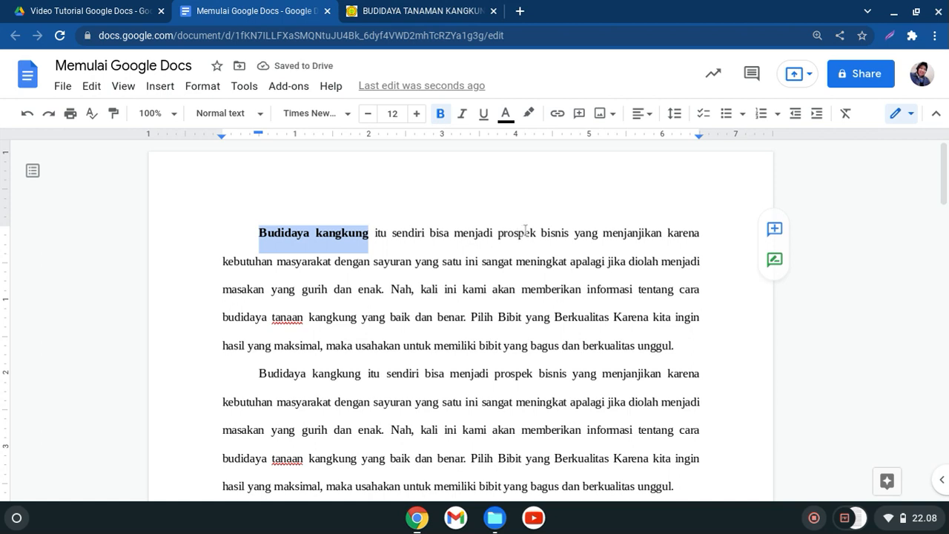
drag(497, 236, 569, 237)
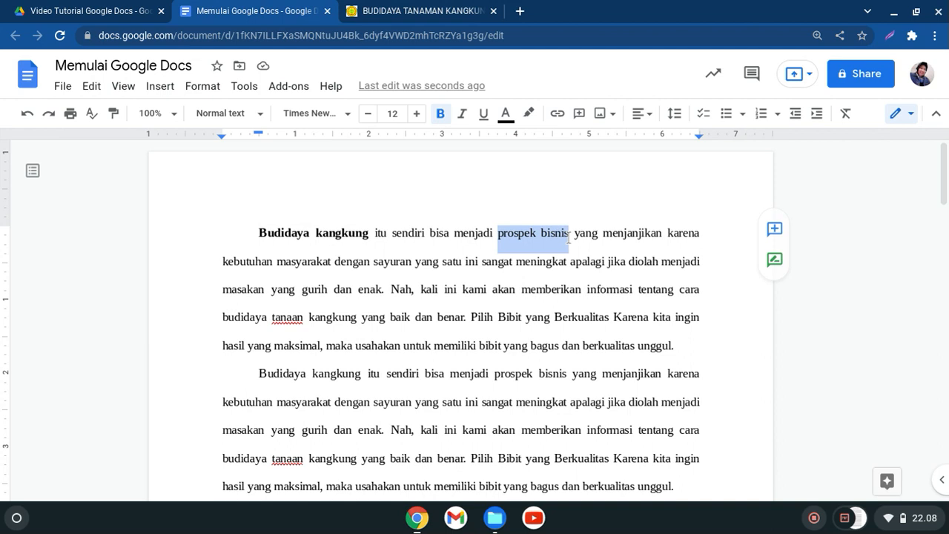
click(463, 113)
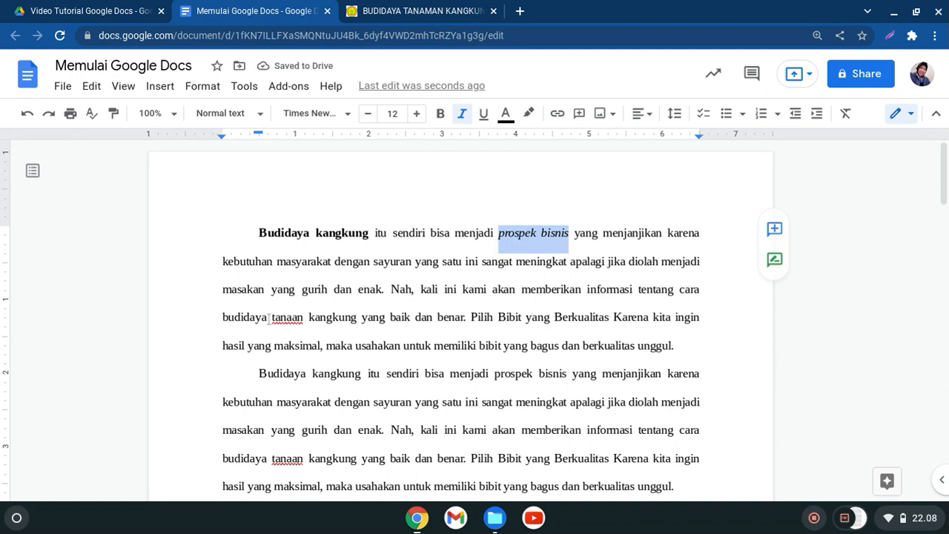
In the first paragraph, correct the misspelled "tanaan" to "tanaman" and underline the word "informasi"
click(287, 318)
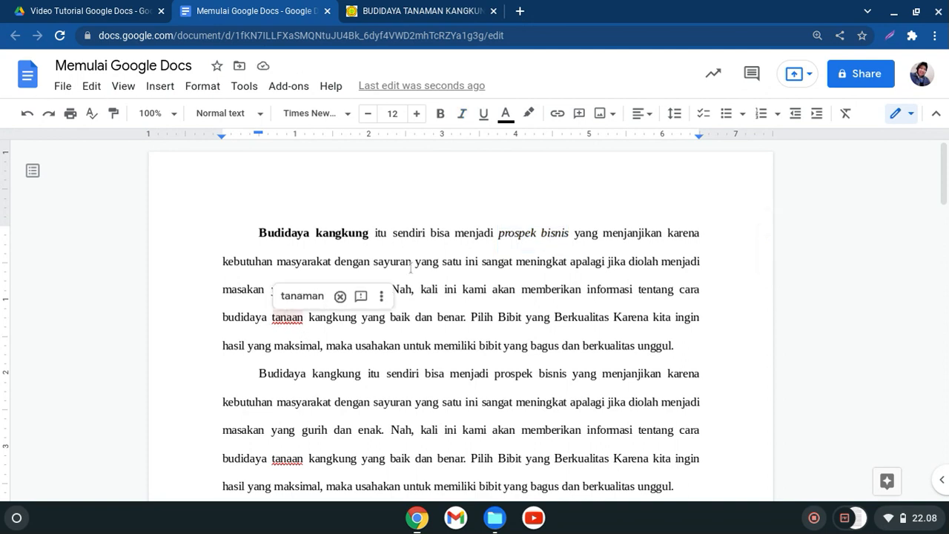
click(303, 296)
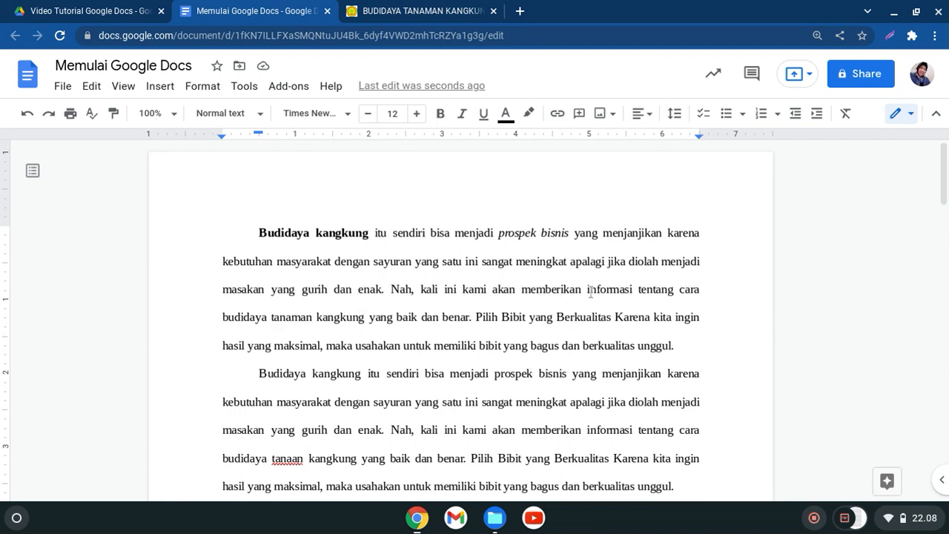
drag(588, 289, 635, 291)
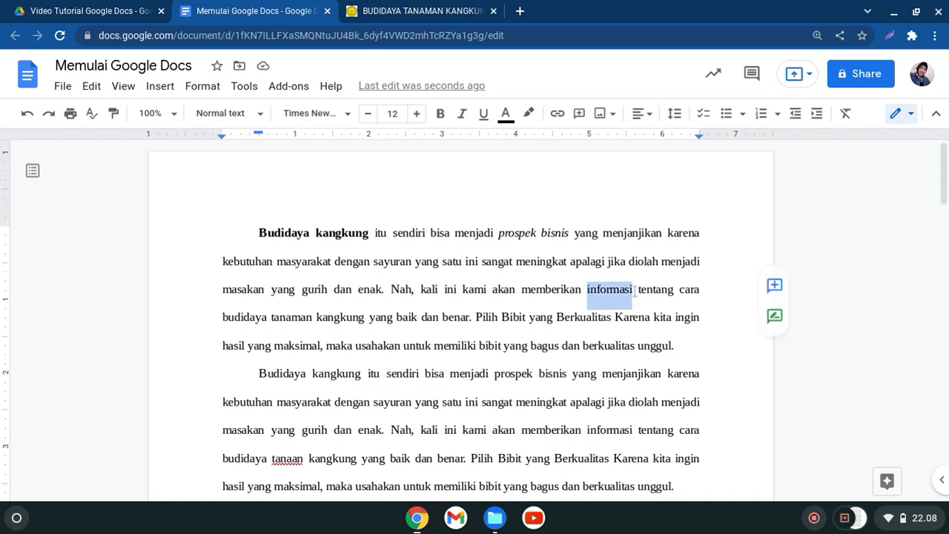
click(484, 119)
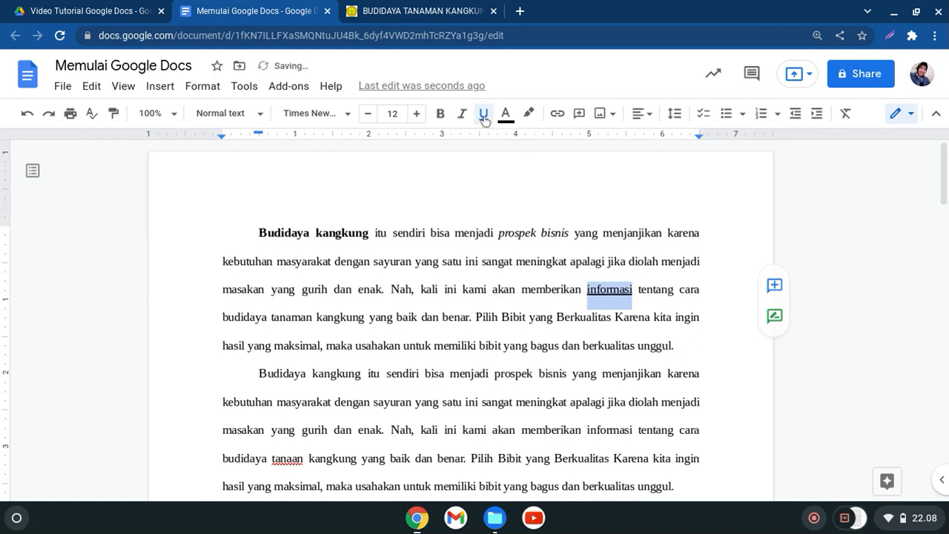
click(495, 346)
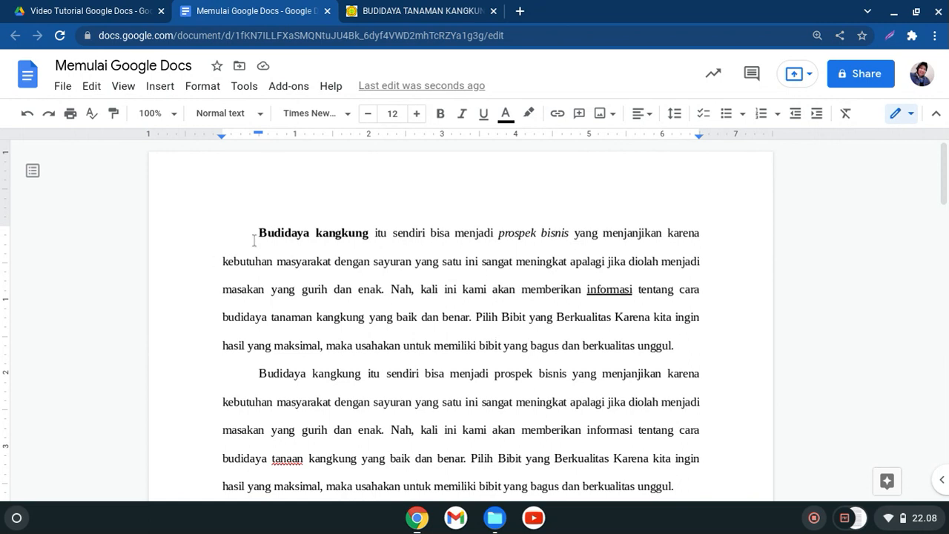
Change the text color of the entire first paragraph to blue
drag(258, 235, 676, 340)
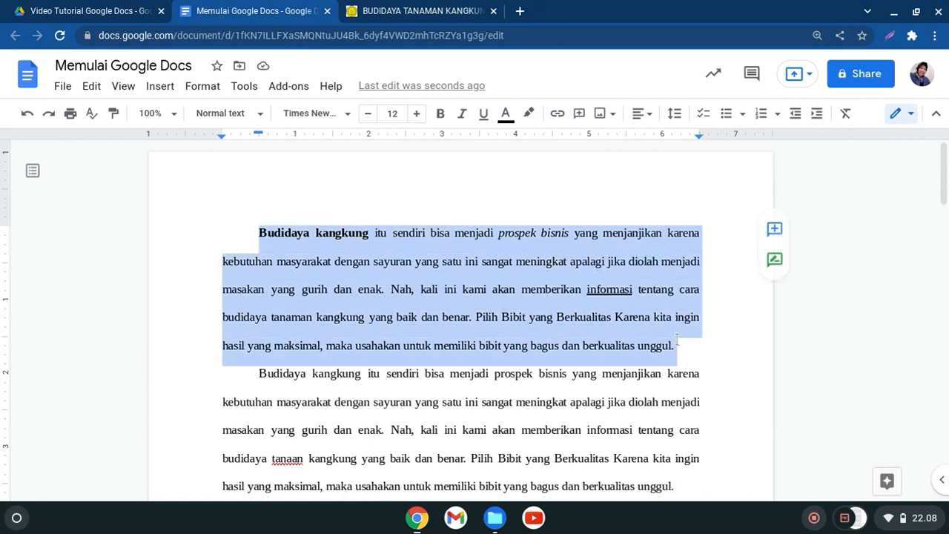
click(507, 115)
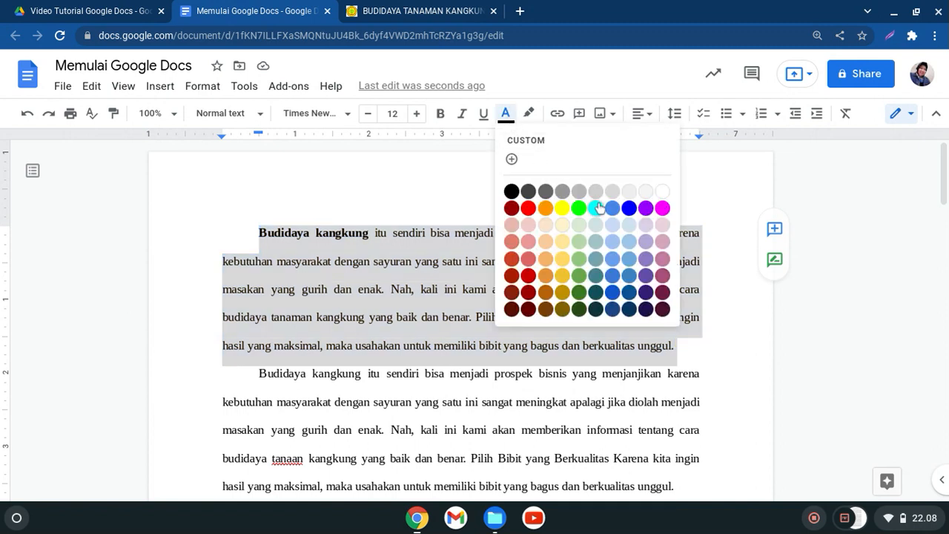
click(628, 208)
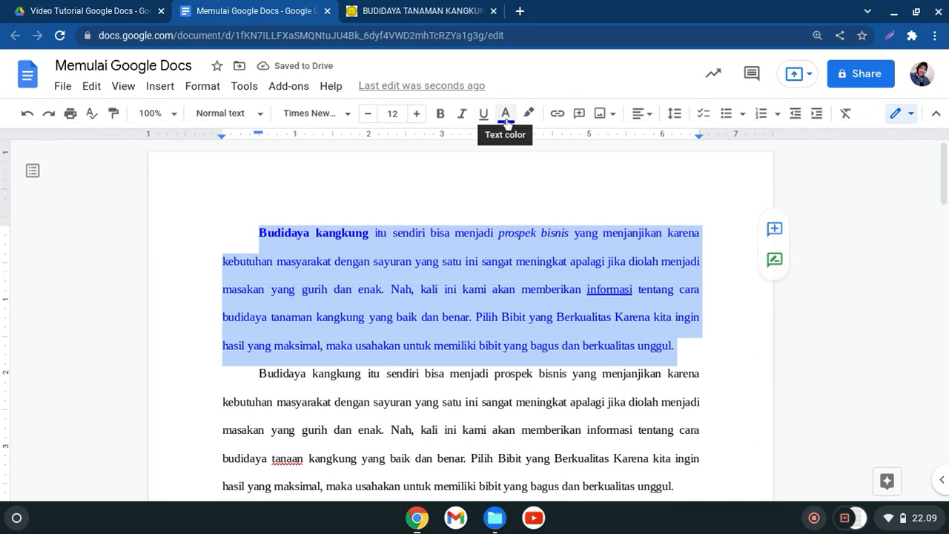
click(704, 377)
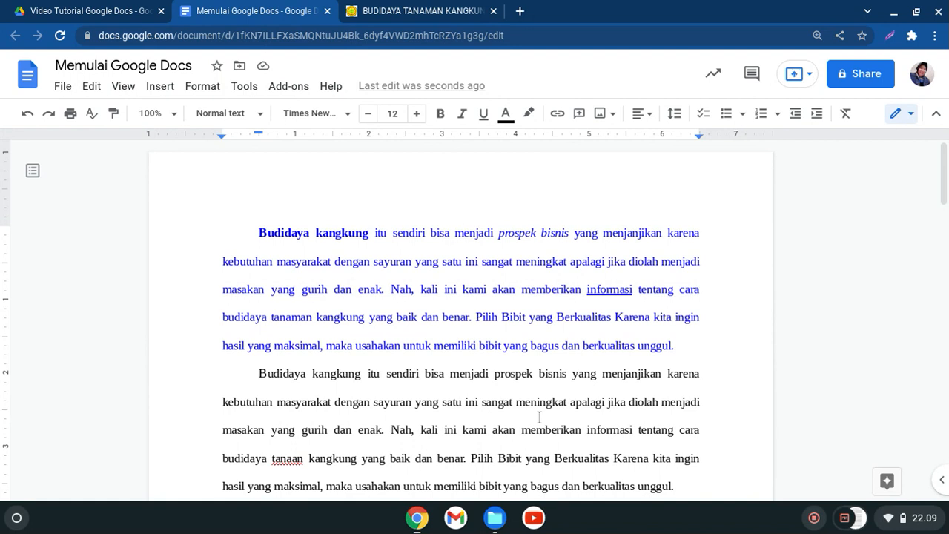
Left-align the second "Budidaya kangkung" paragraph, directly below the blue one
drag(944, 181, 944, 206)
drag(208, 228, 700, 341)
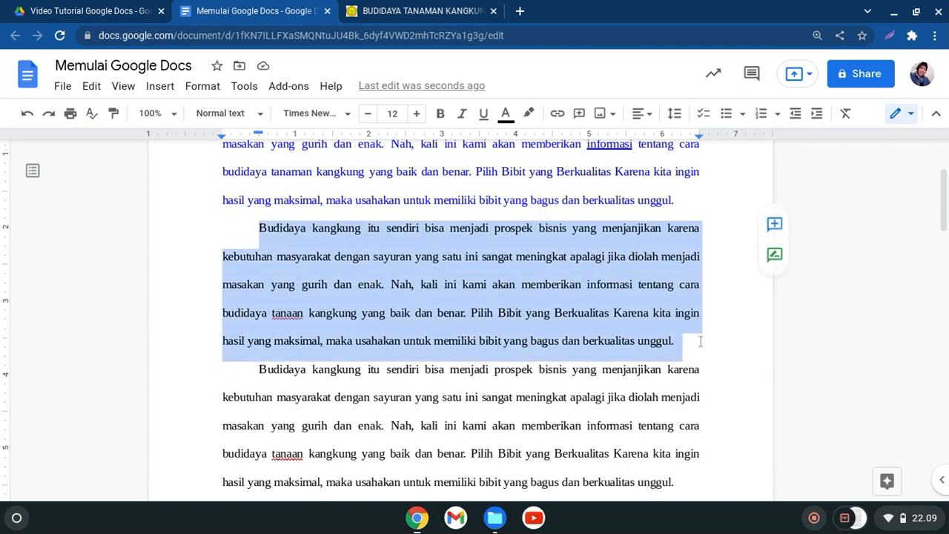
click(642, 113)
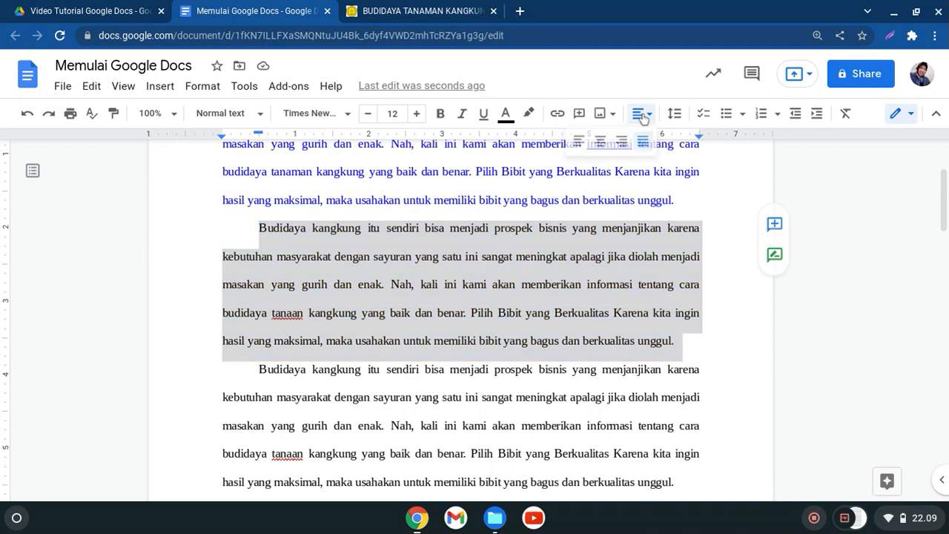
click(579, 142)
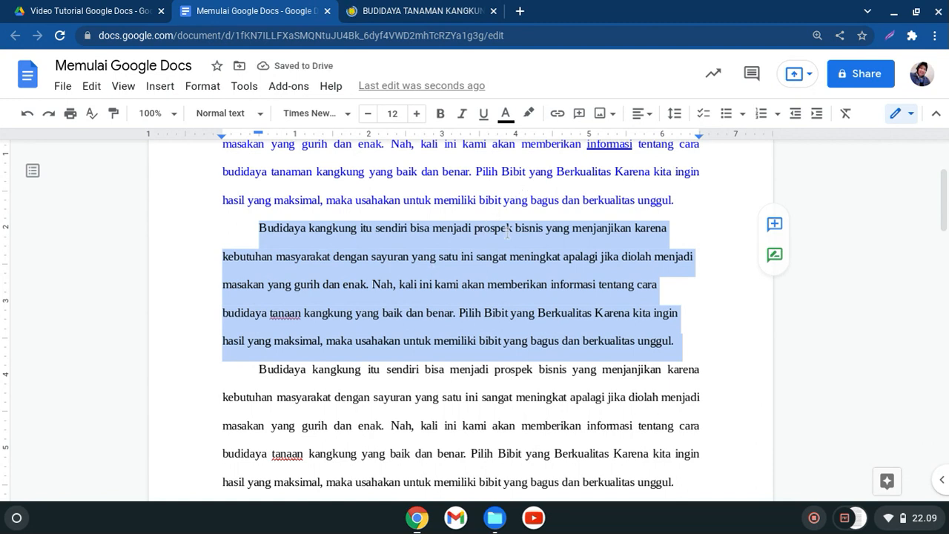
Center-align the third "Budidaya kangkung" paragraph
drag(943, 209, 938, 238)
drag(244, 182, 685, 296)
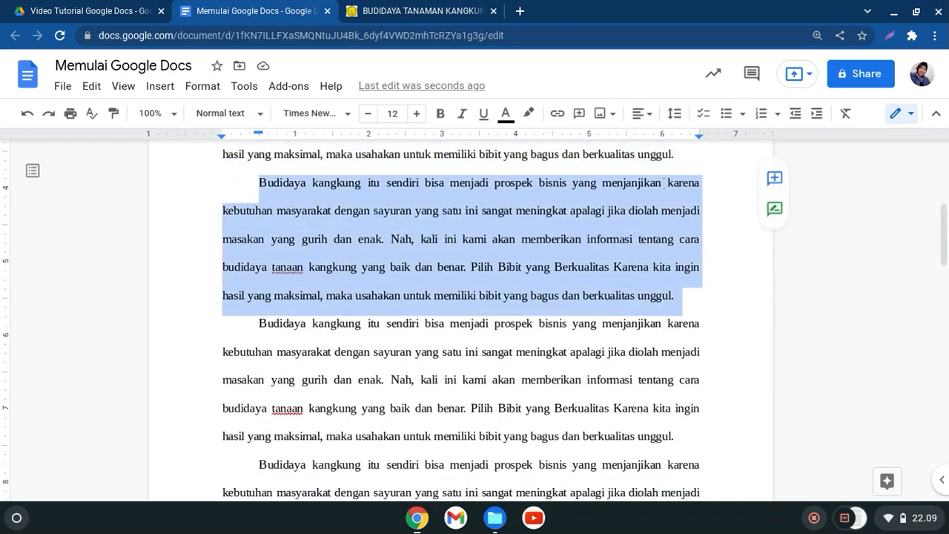
click(641, 114)
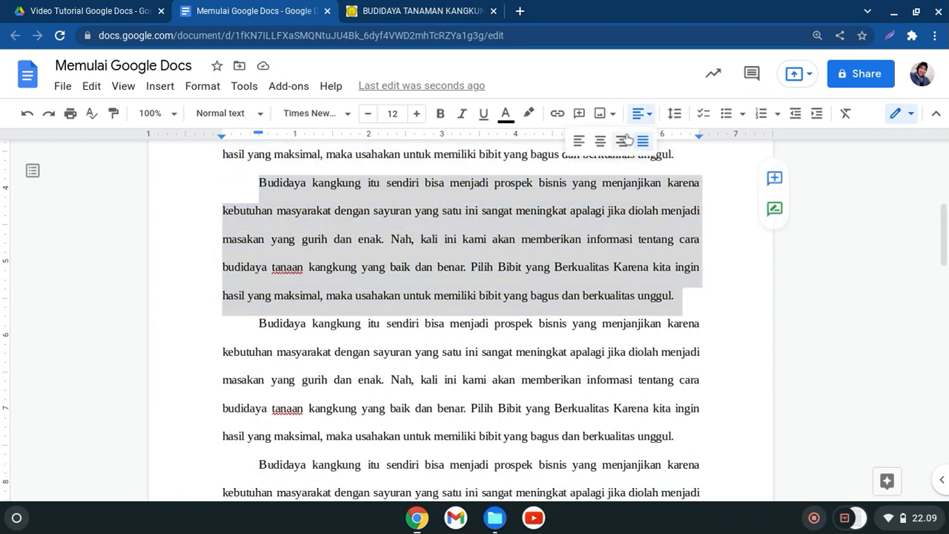
click(599, 141)
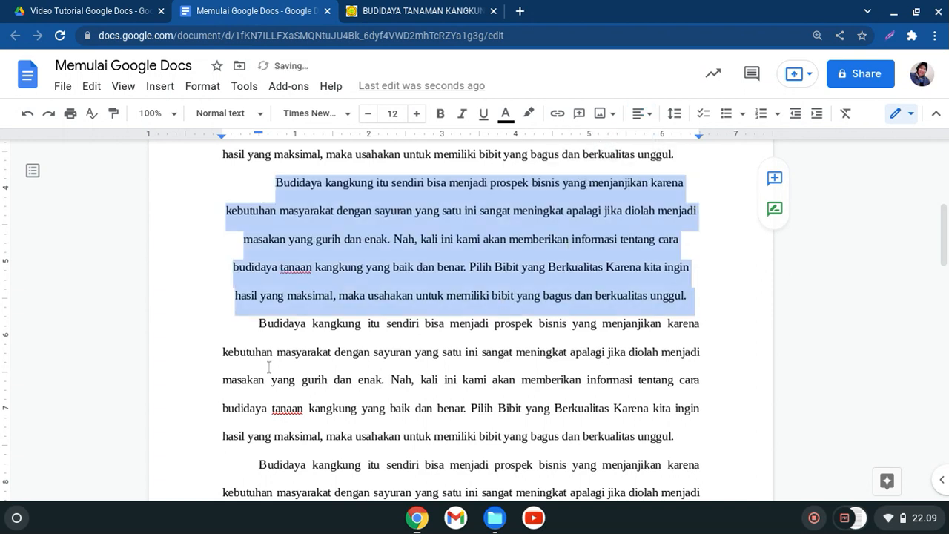
Right-align the fourth paragraph, directly below the centered one
drag(258, 323, 687, 433)
click(642, 113)
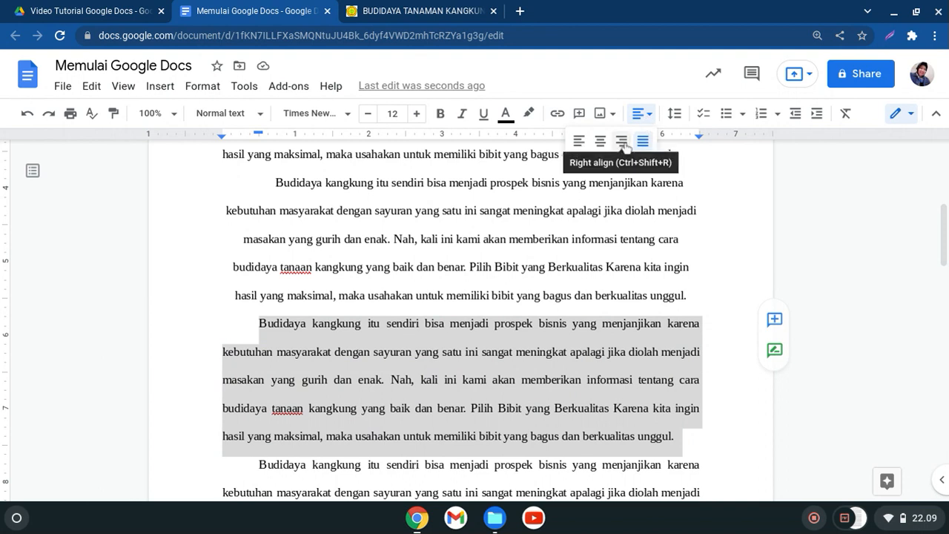
click(623, 142)
click(714, 399)
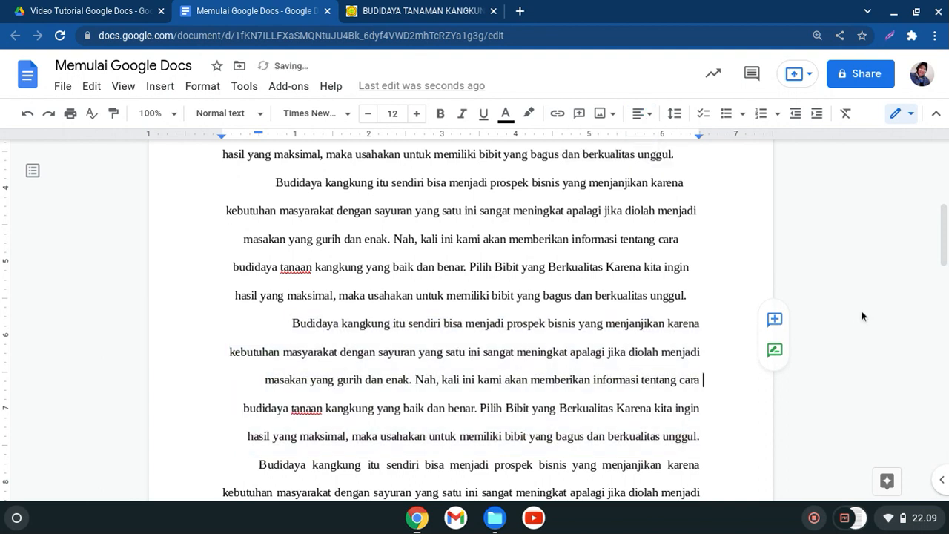
Highlight the words "Budidaya kangkung" at the start of the fifth paragraph in bright green
drag(940, 235, 944, 278)
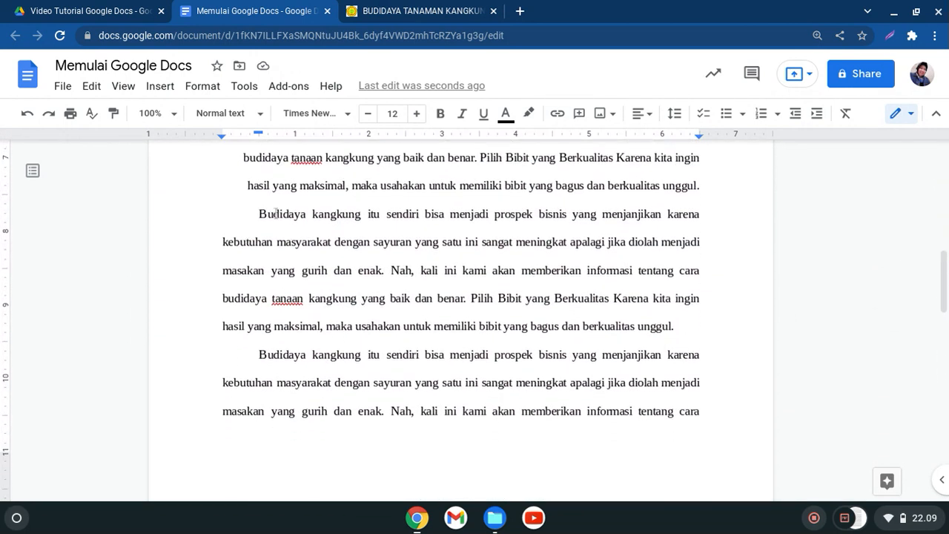
drag(259, 215, 363, 211)
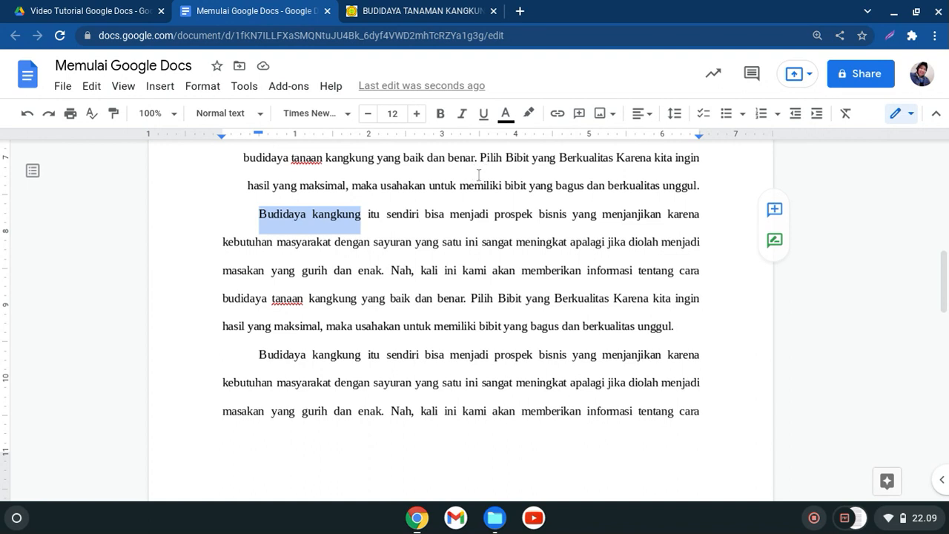
click(530, 115)
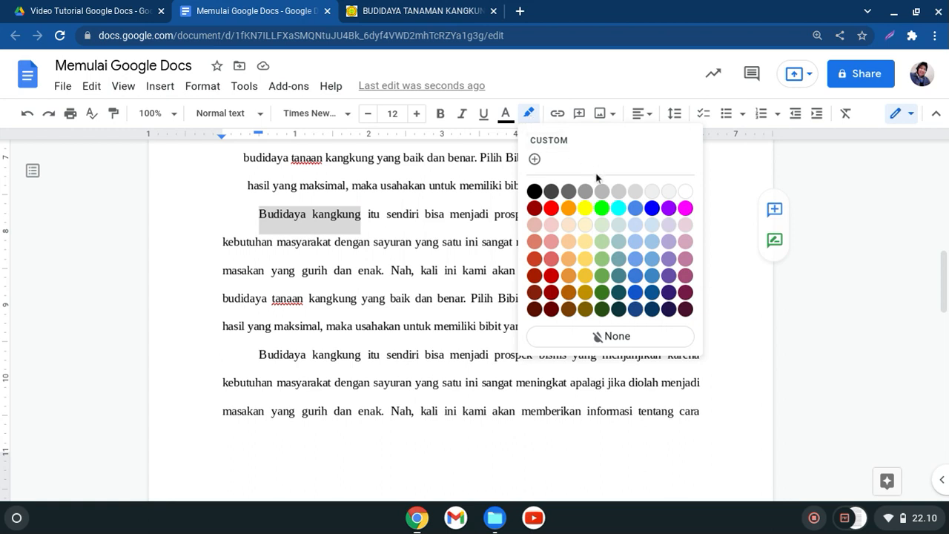
click(601, 209)
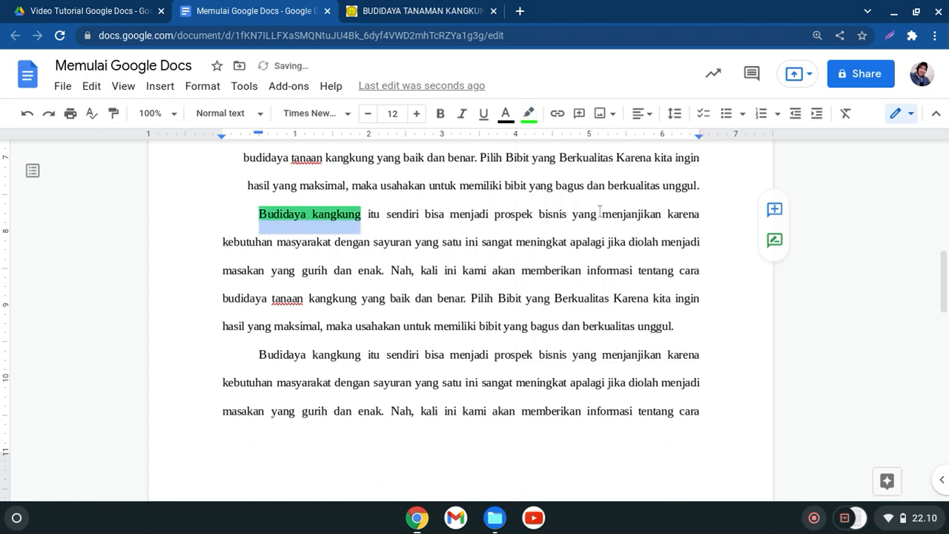
click(284, 221)
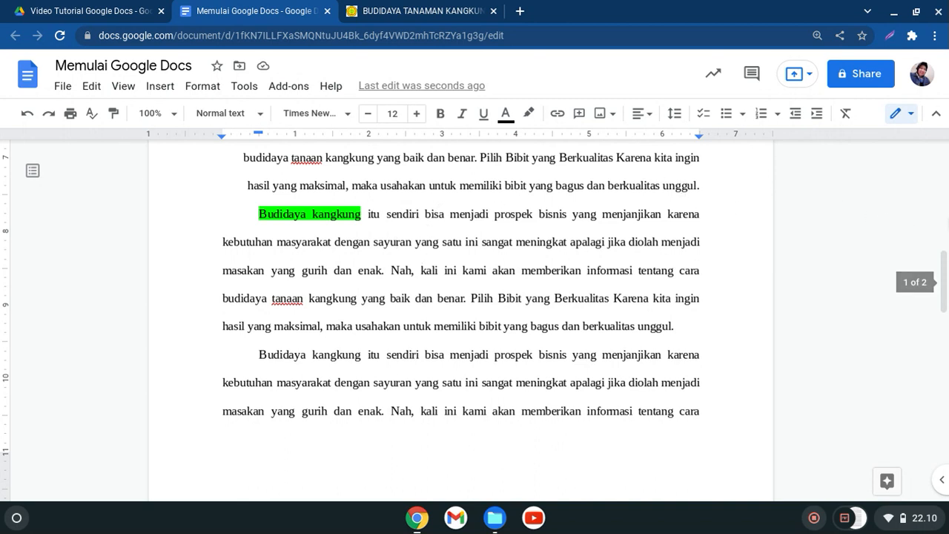
Set the line spacing of the last paragraph, which runs across the page break, to Single
drag(945, 280, 946, 313)
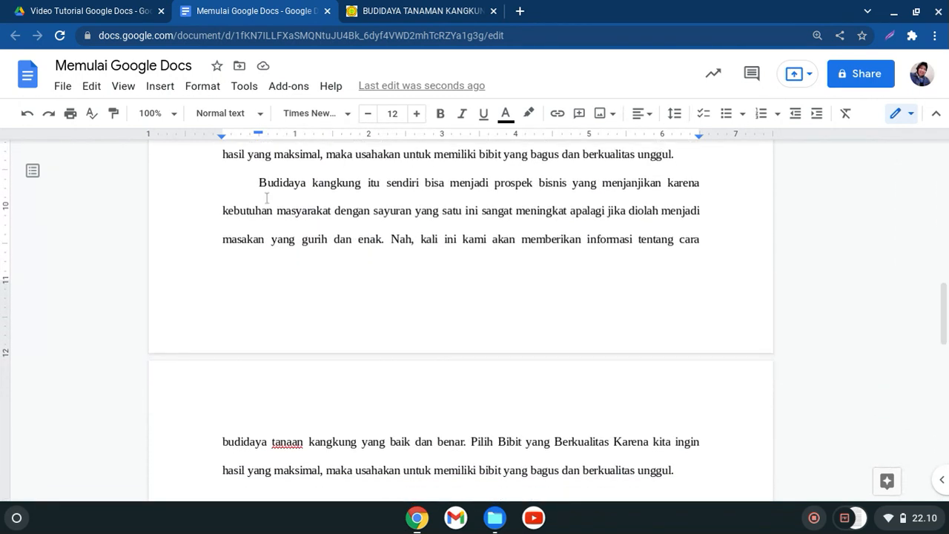
drag(260, 182, 676, 479)
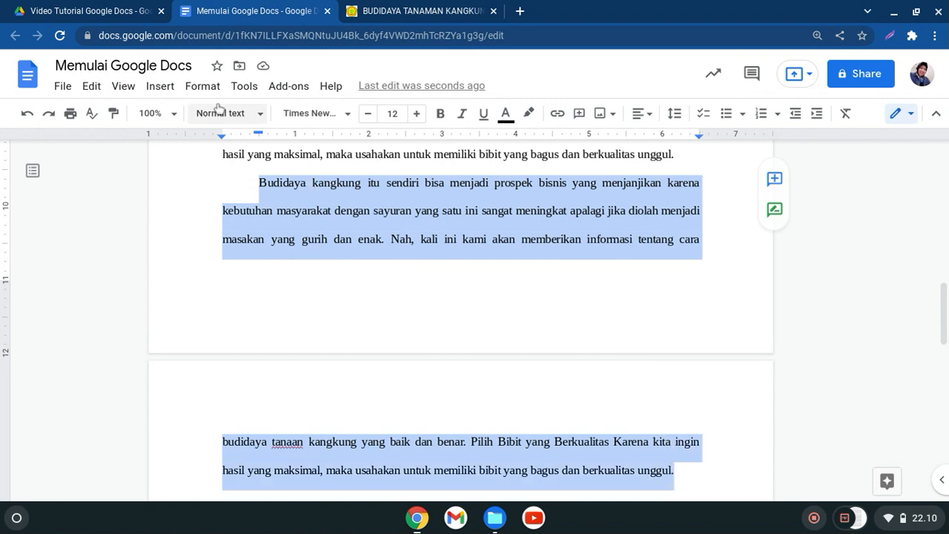
click(203, 86)
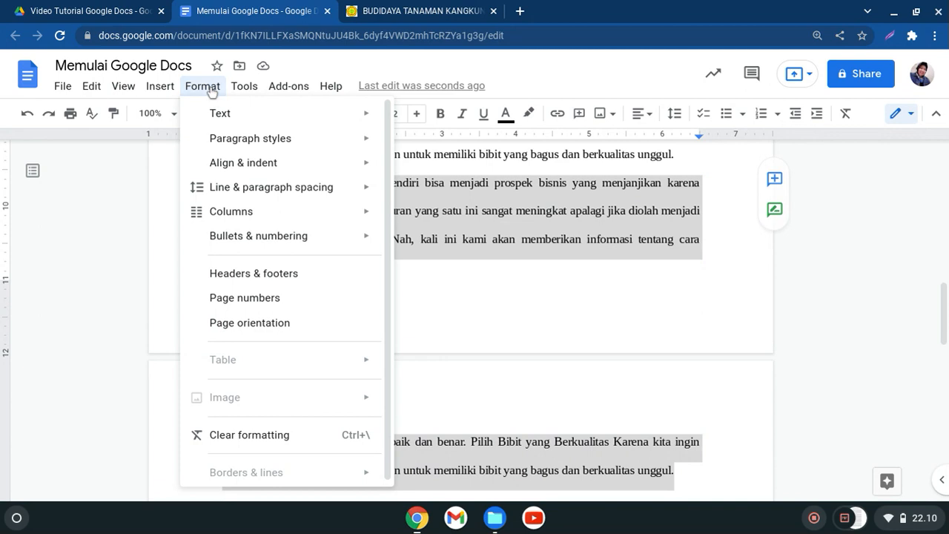
mouse_move(254, 195)
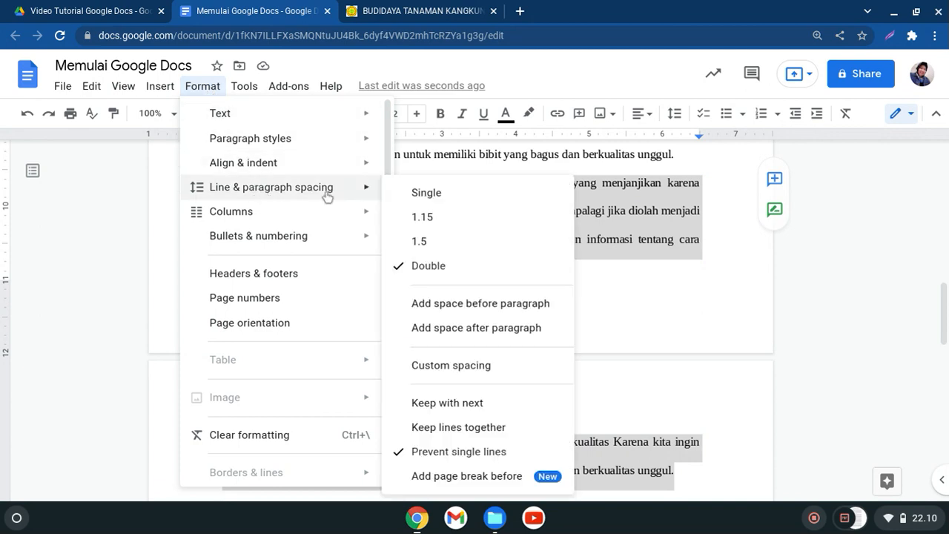
click(401, 195)
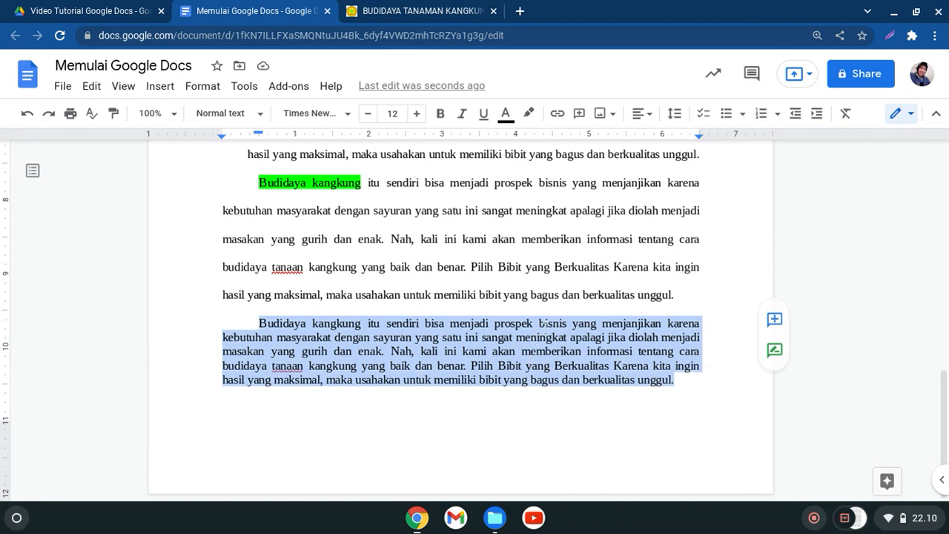
click(683, 393)
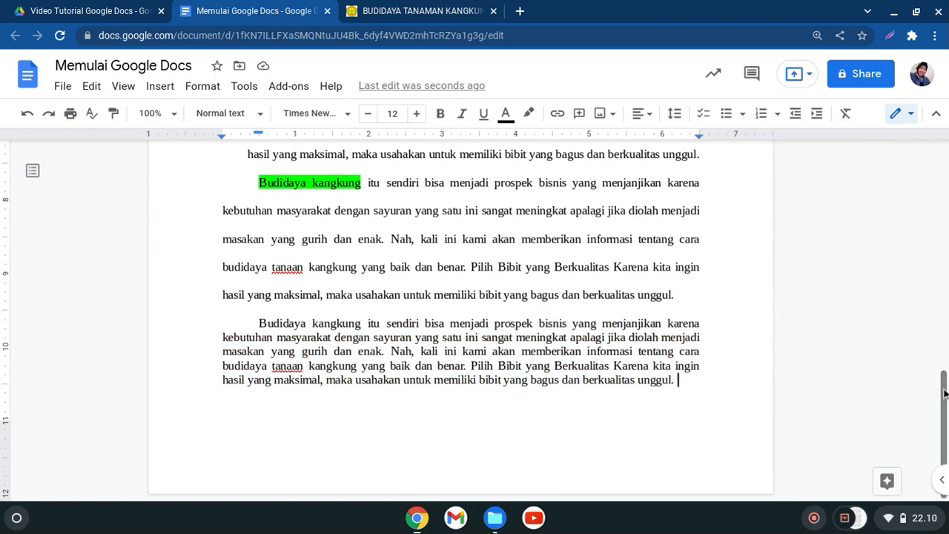
Apply strikethrough to the words "Budidaya kangkung" at the start of the last, single-spaced paragraph
scroll(940, 391, up, 5)
drag(942, 271, 947, 390)
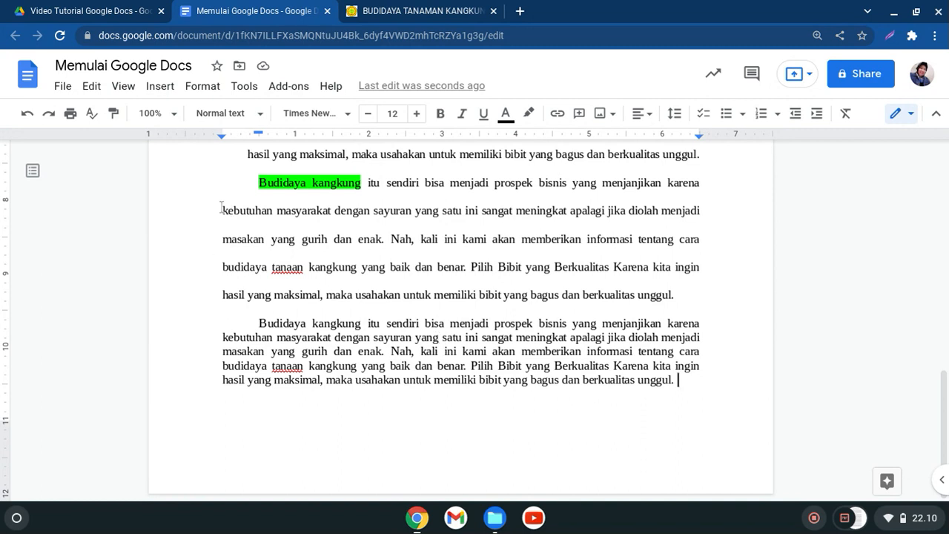
drag(261, 323, 364, 323)
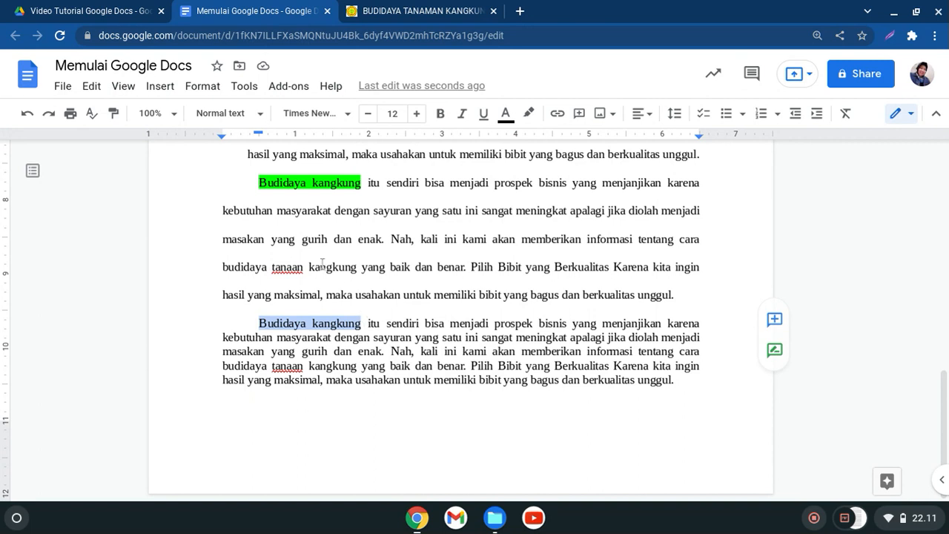
click(219, 87)
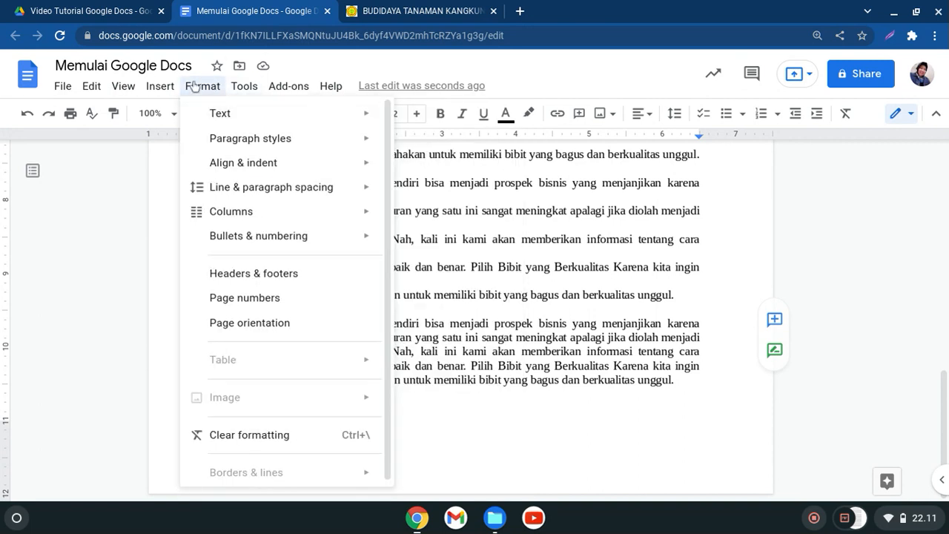
mouse_move(206, 112)
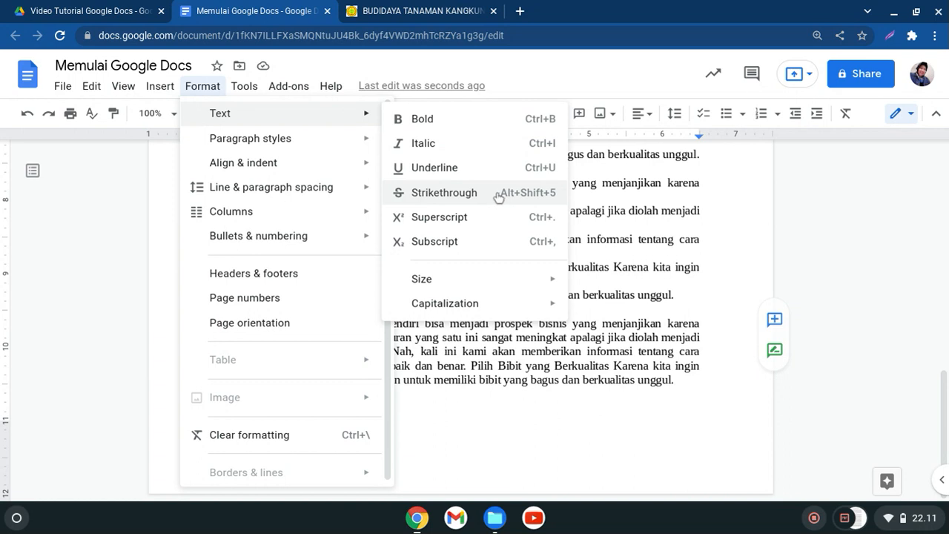
click(444, 192)
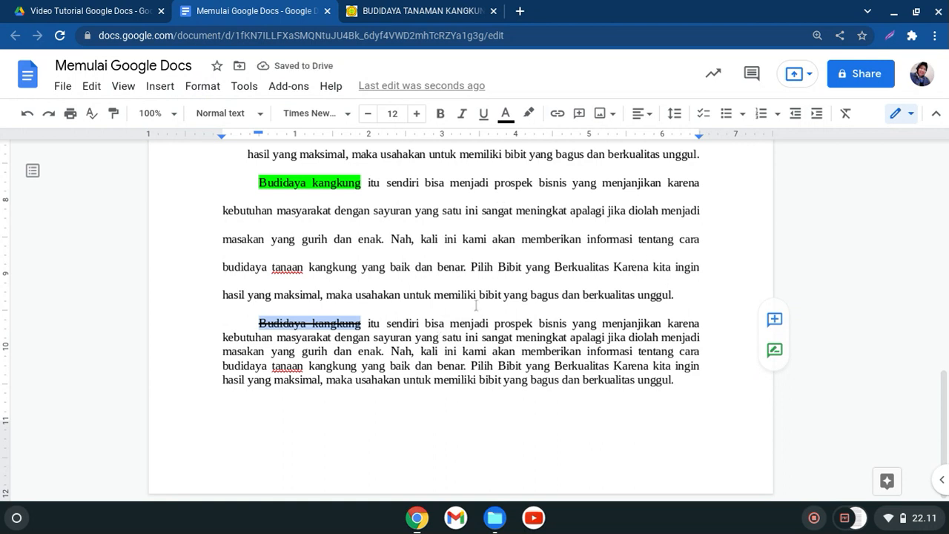
Add a new line with the text "E=M.C2" below the last paragraph
click(682, 381)
key(Return)
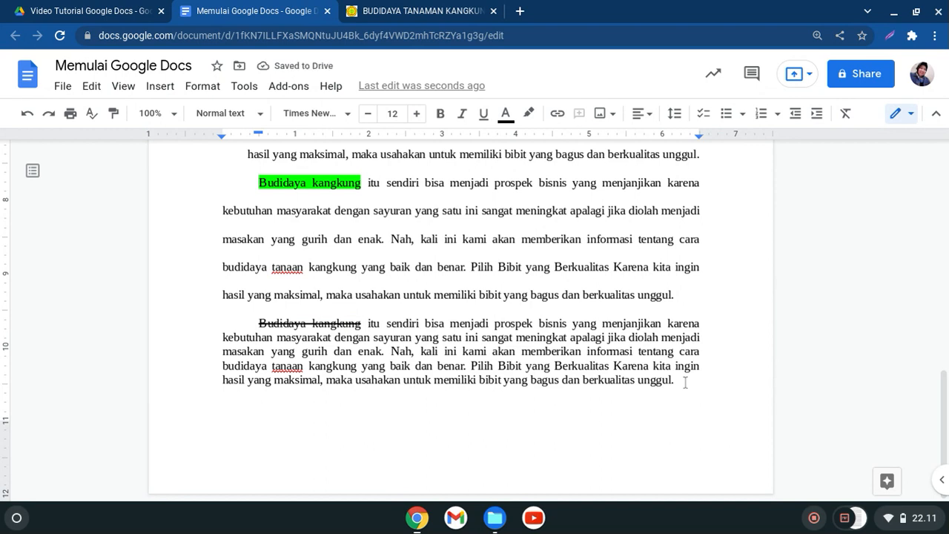
text(E=M.C2)
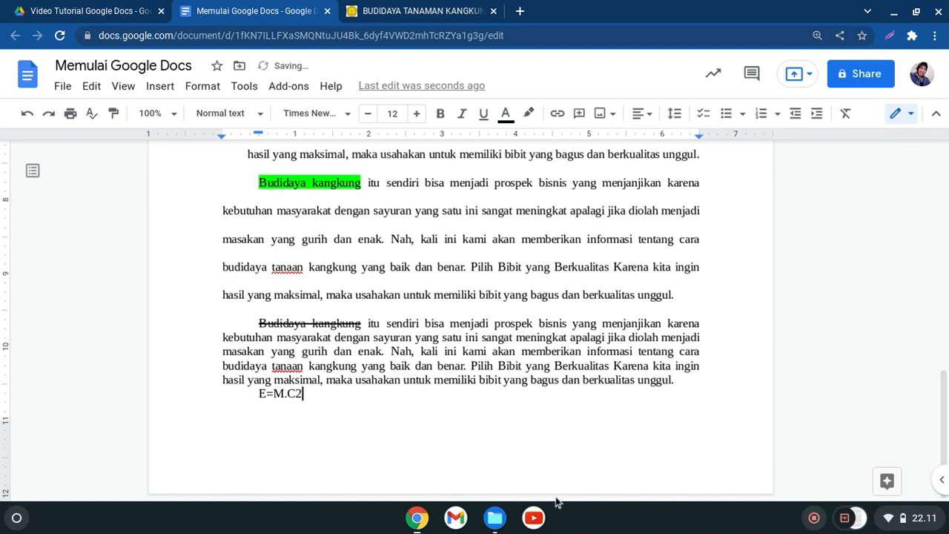
Format the "2" at the end of the "E=M.C2" line as superscript
drag(295, 396, 303, 399)
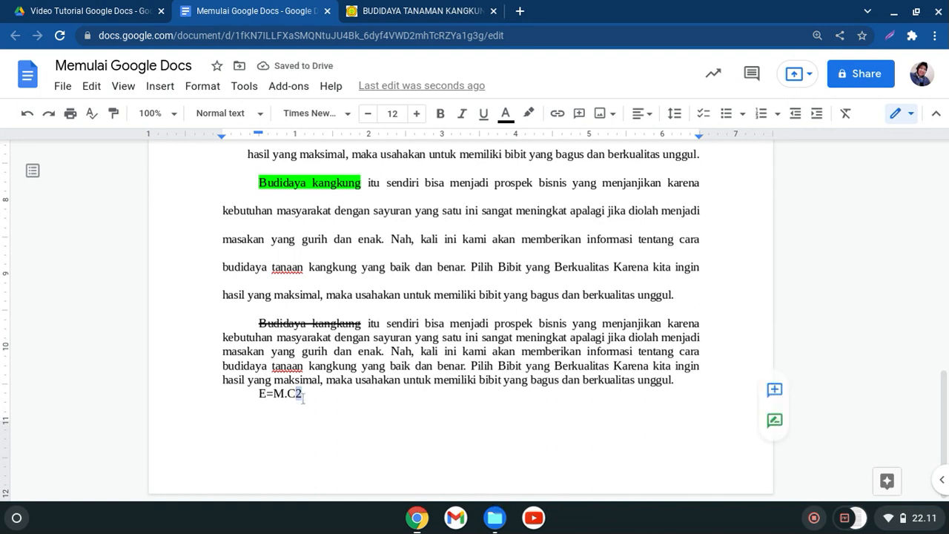
click(204, 87)
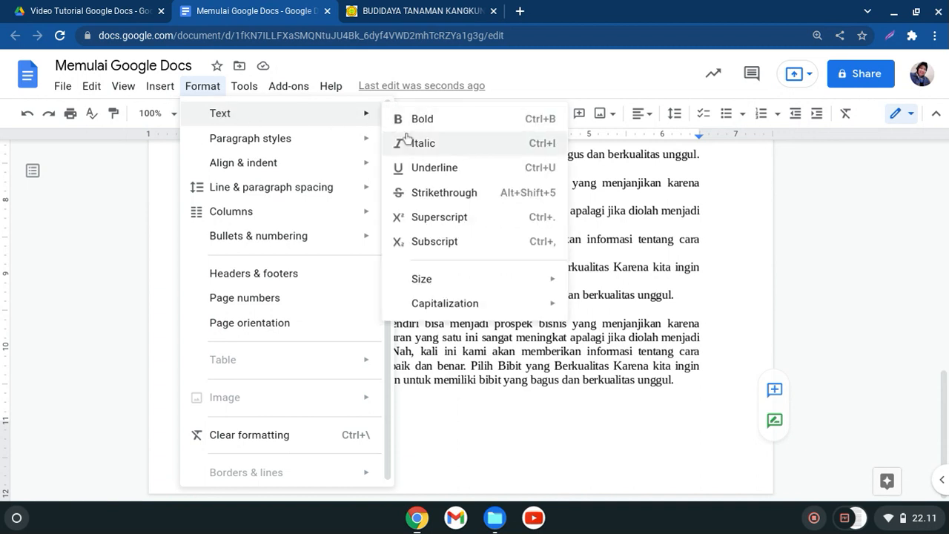
click(438, 217)
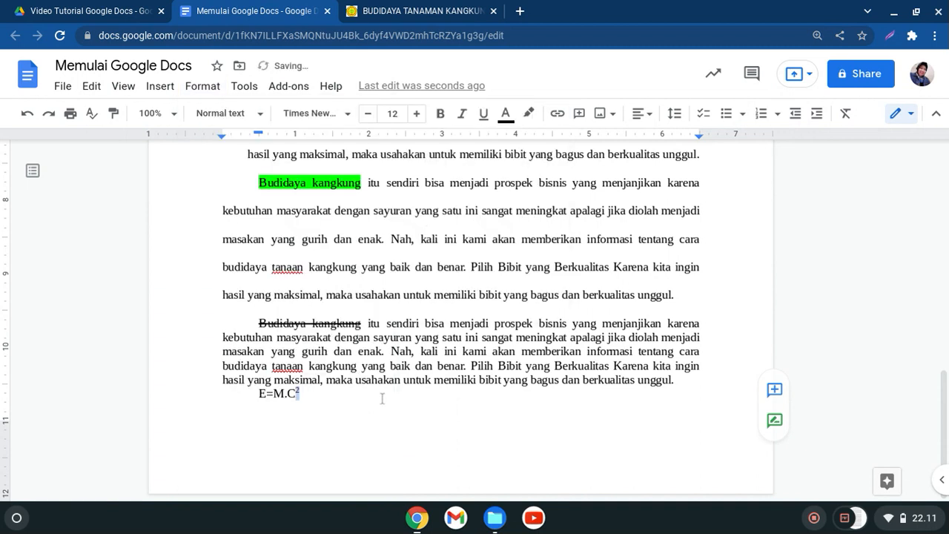
Add a new line with the text "H2O" below the "E=M.C2" formula line
click(349, 400)
key(Return)
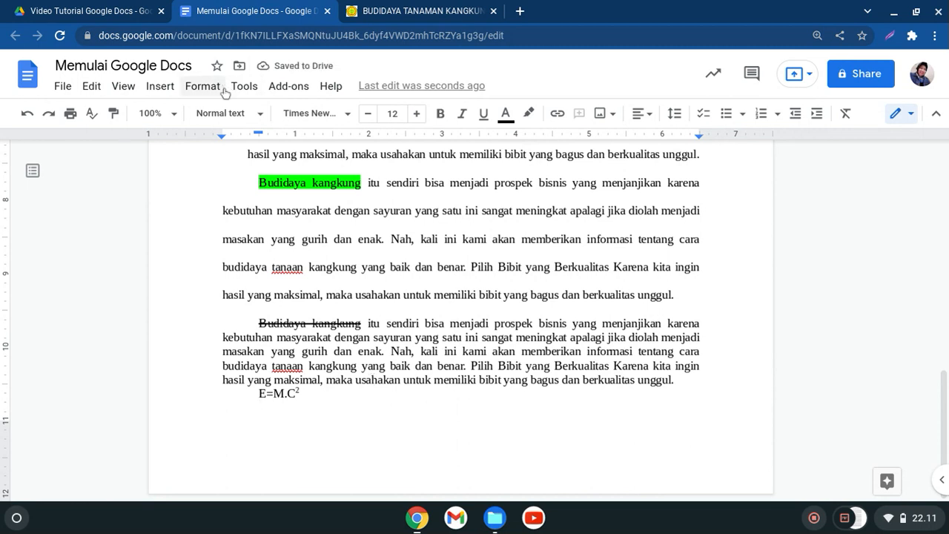
text(H2O)
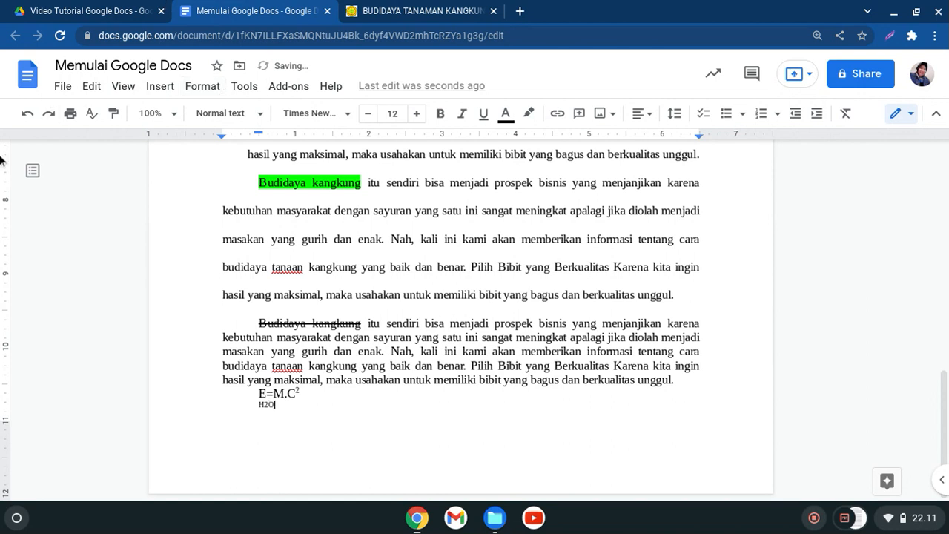
Clear the formatting of the "H2O" line below the formula and set its font size to 12
drag(258, 404, 275, 409)
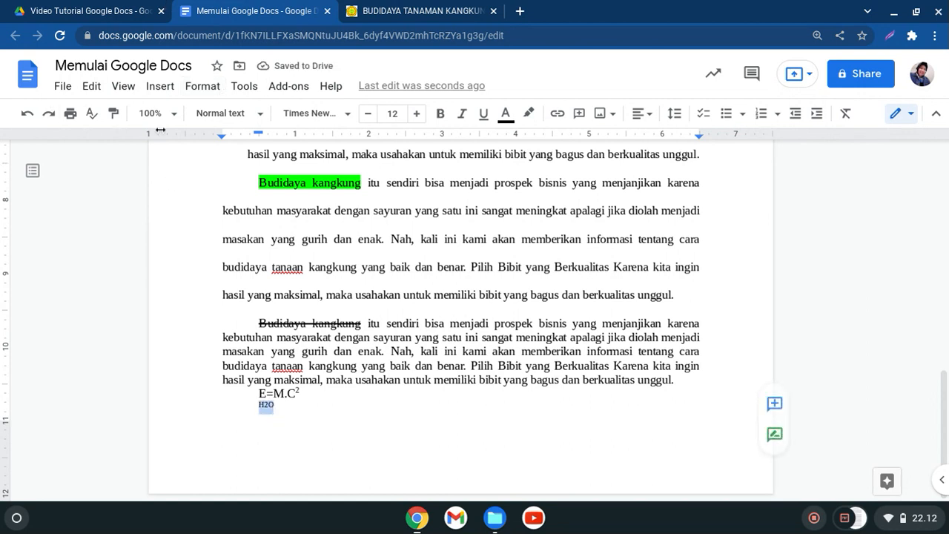
click(201, 86)
mouse_move(238, 117)
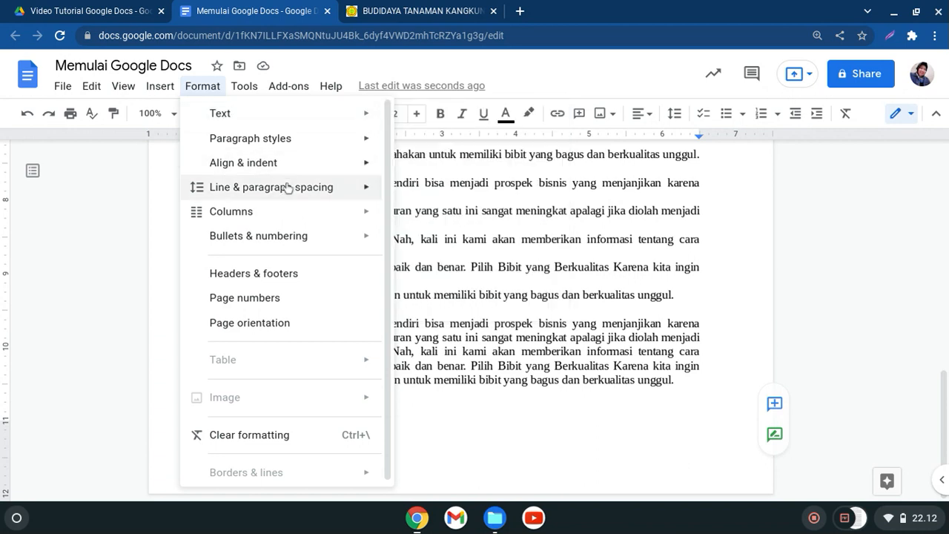
click(260, 433)
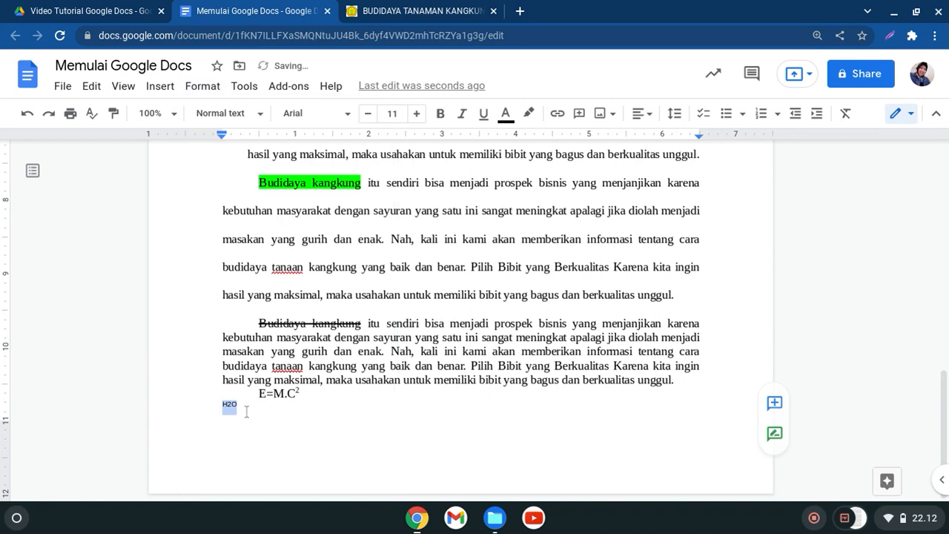
click(418, 113)
click(245, 412)
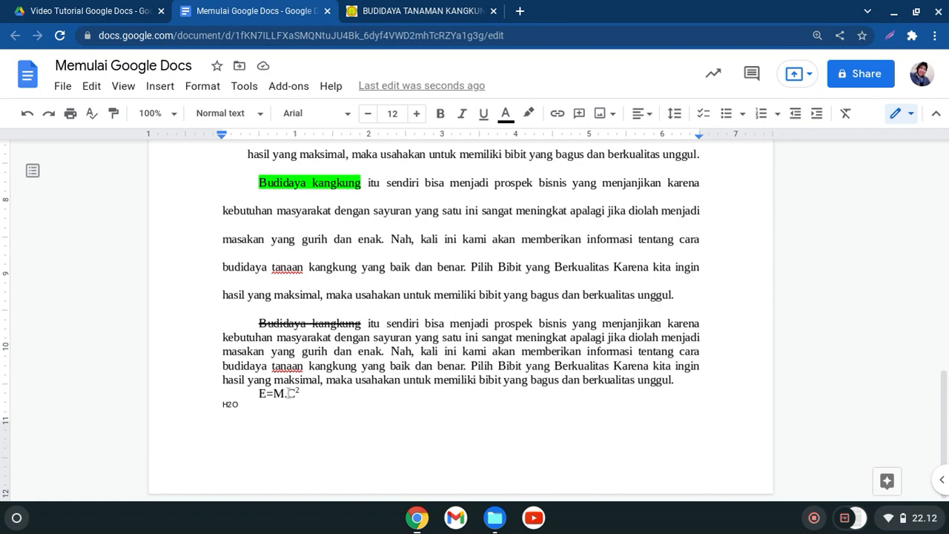
Insert a new line with the text "H2O" between the last paragraph and the "E=M.C2" formula line
click(244, 395)
double_click(683, 383)
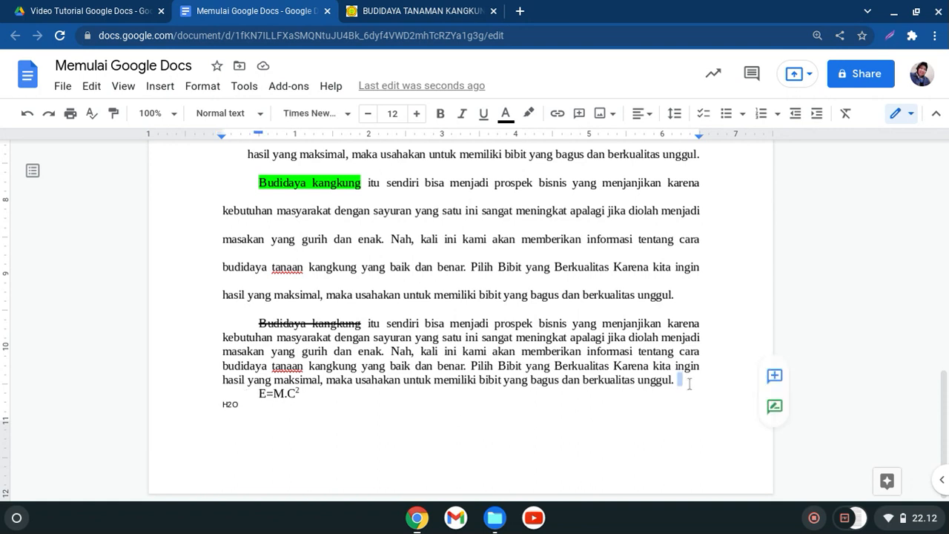
key(Return)
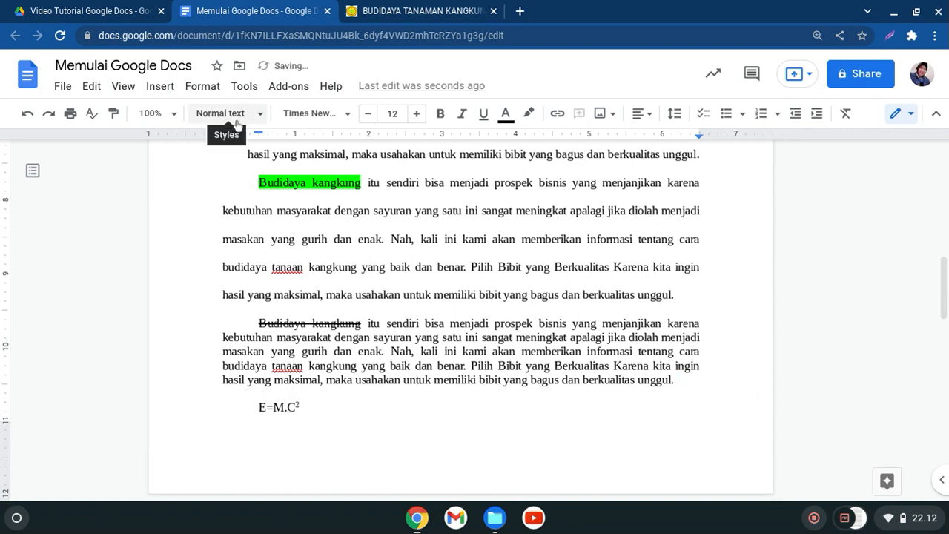
text(H2)
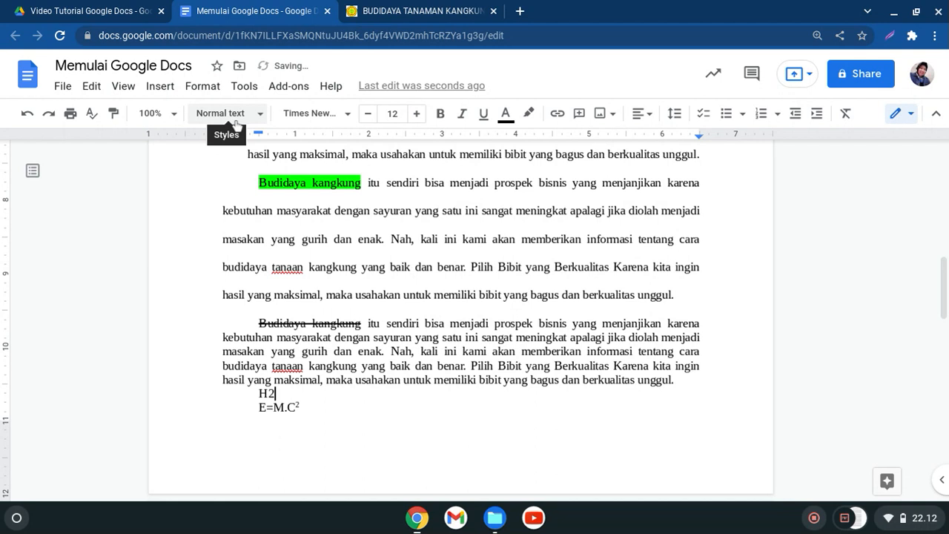
text(O)
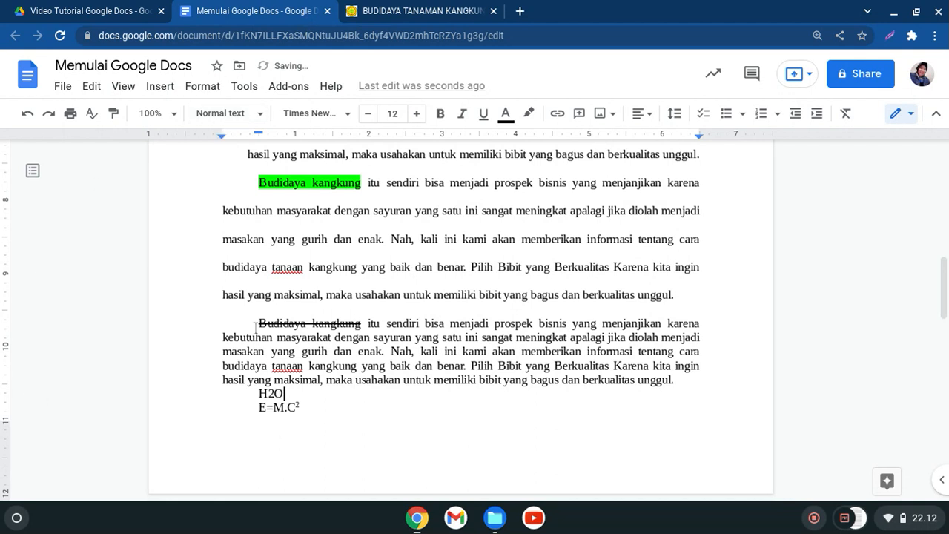
Format the "2" in the "H2O" line as subscript
drag(274, 393, 268, 393)
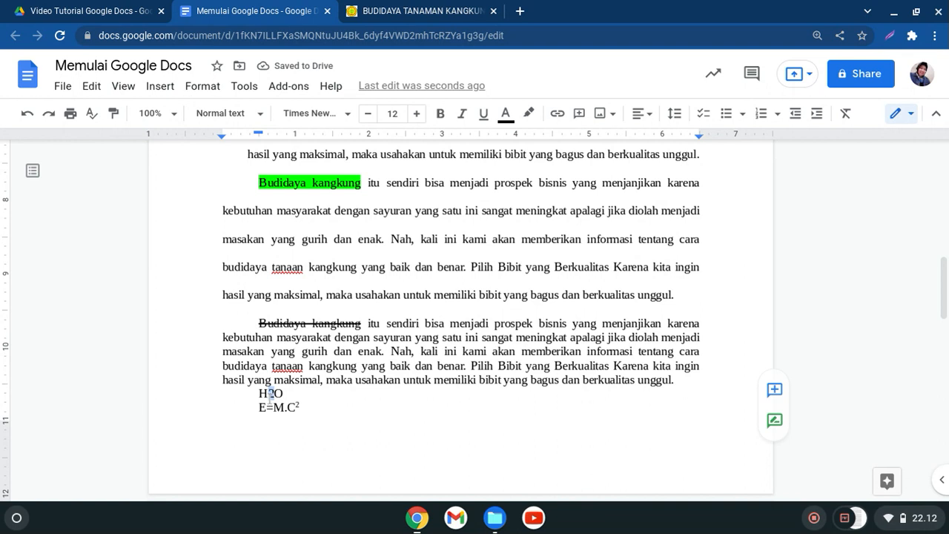
key(ctrl+comma)
click(211, 92)
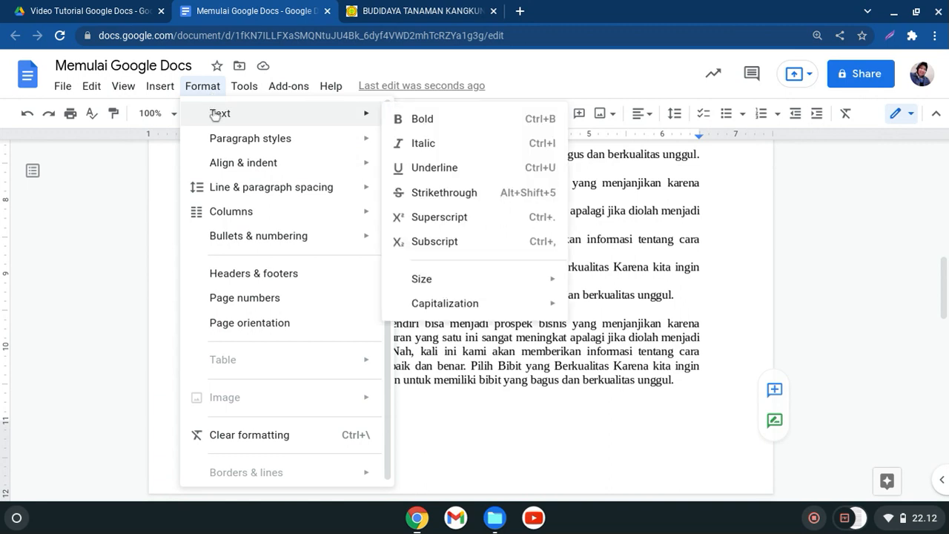
click(421, 251)
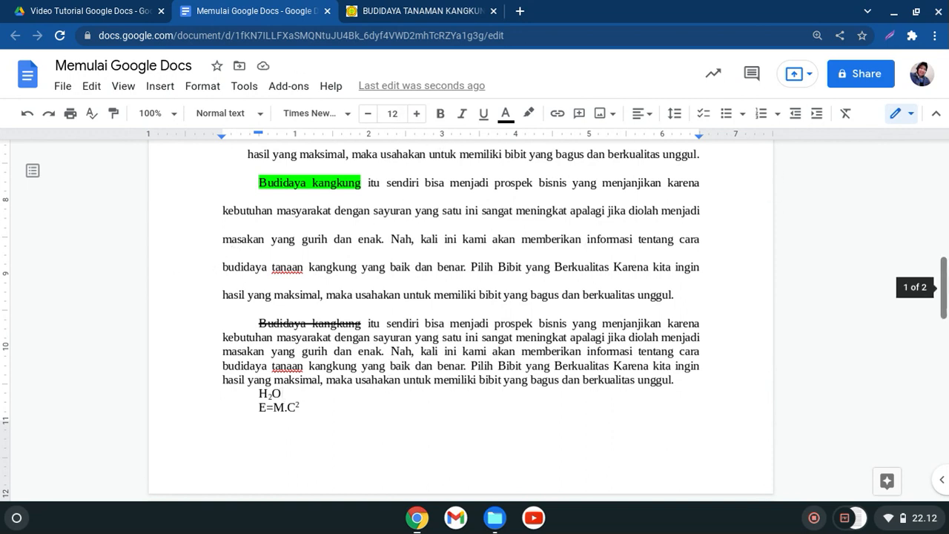
Set the font of the whole second paragraph, directly below the blue one, to Caveat
drag(946, 275, 945, 201)
click(228, 211)
drag(227, 211, 681, 321)
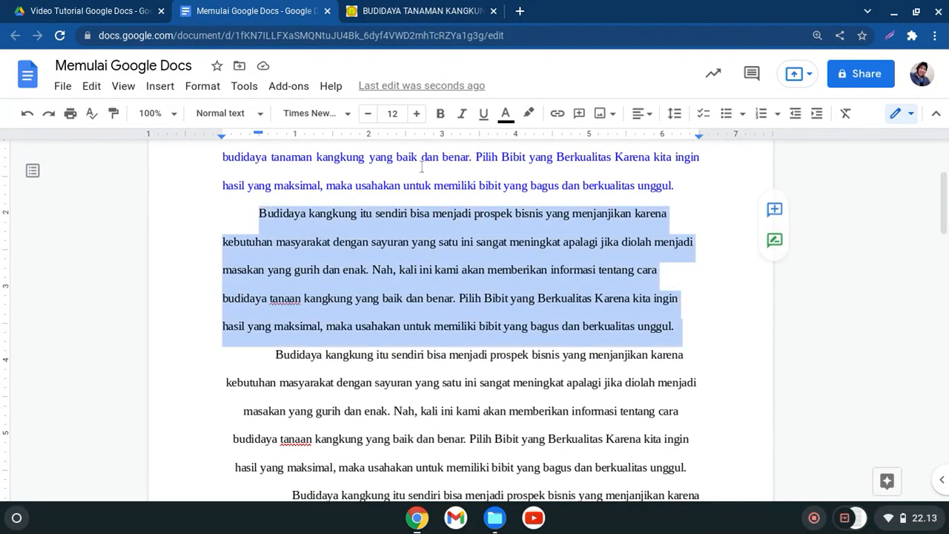
click(332, 121)
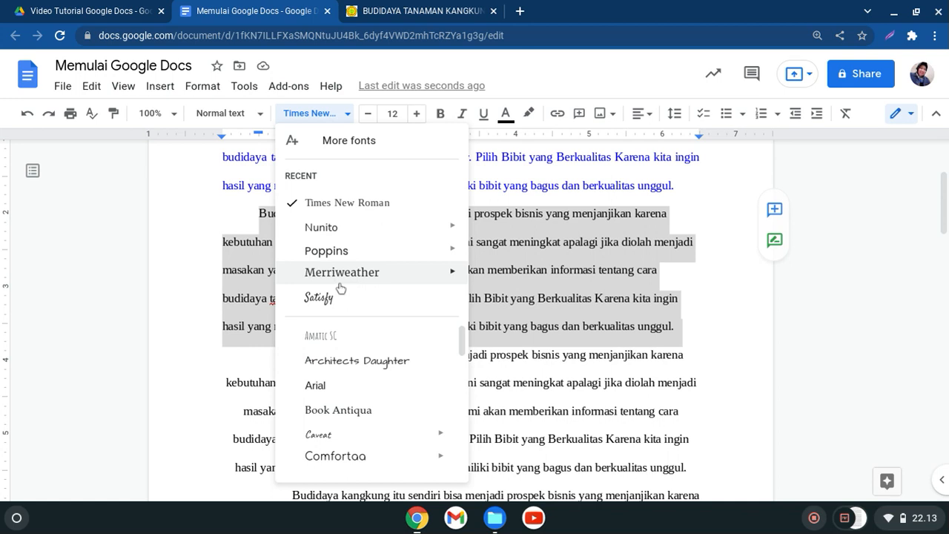
click(318, 436)
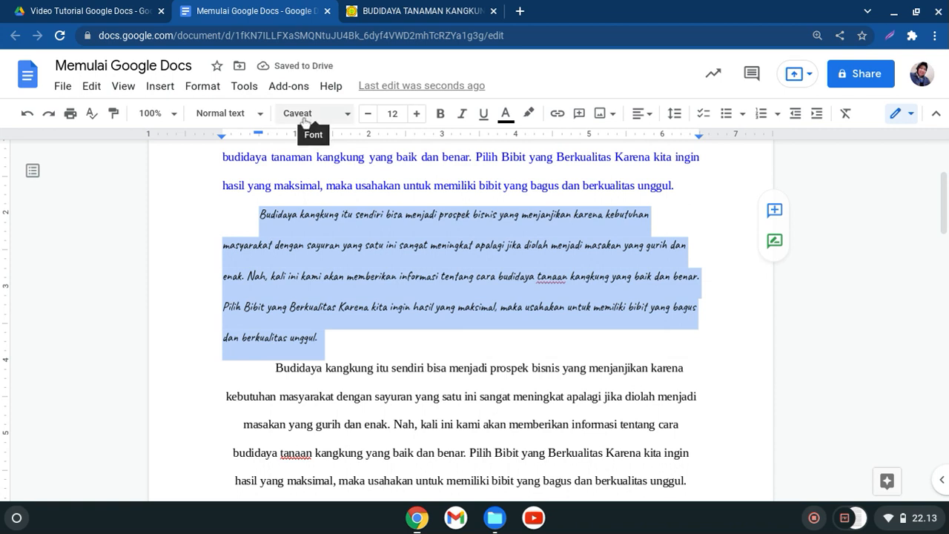
Set the font of the words "Budidaya kangkung" at the start of the centered third paragraph to Poppins
drag(276, 368, 376, 368)
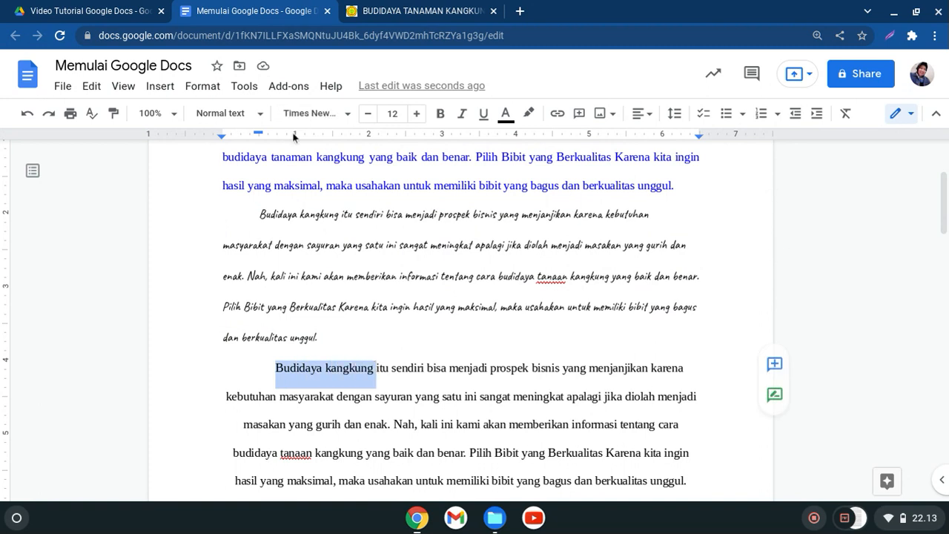
click(312, 113)
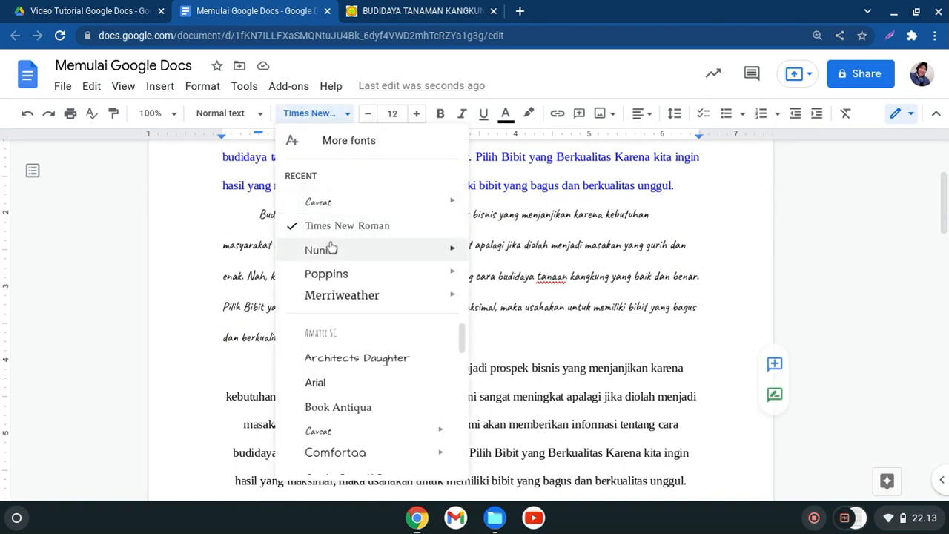
click(332, 274)
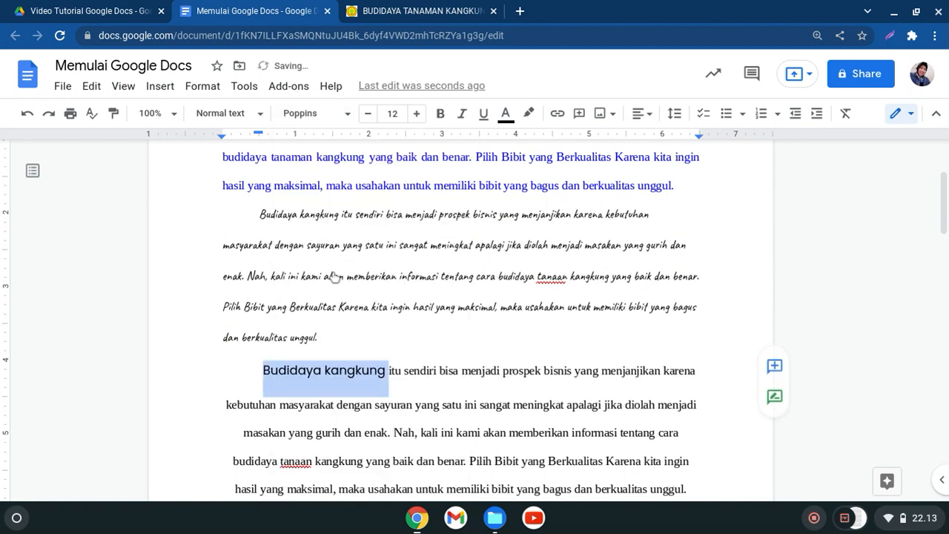
click(429, 362)
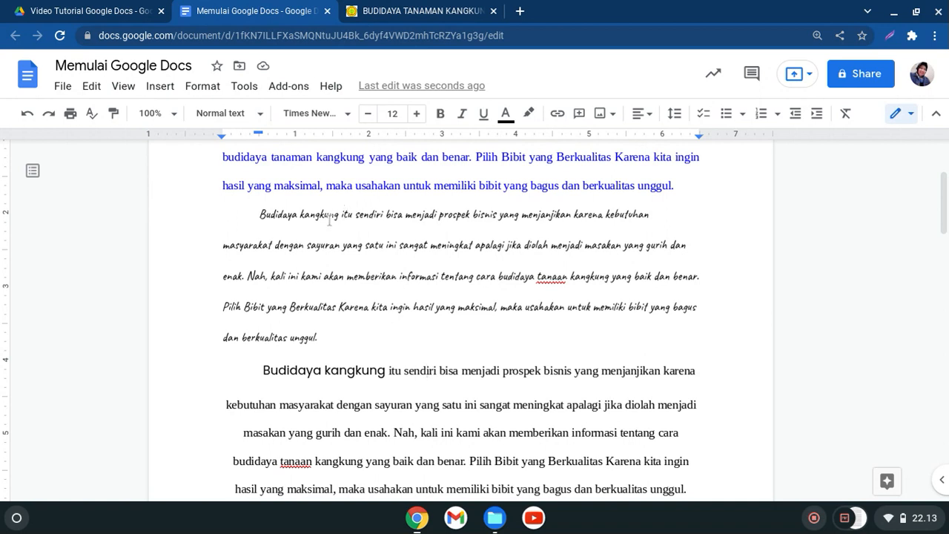
drag(944, 194, 925, 136)
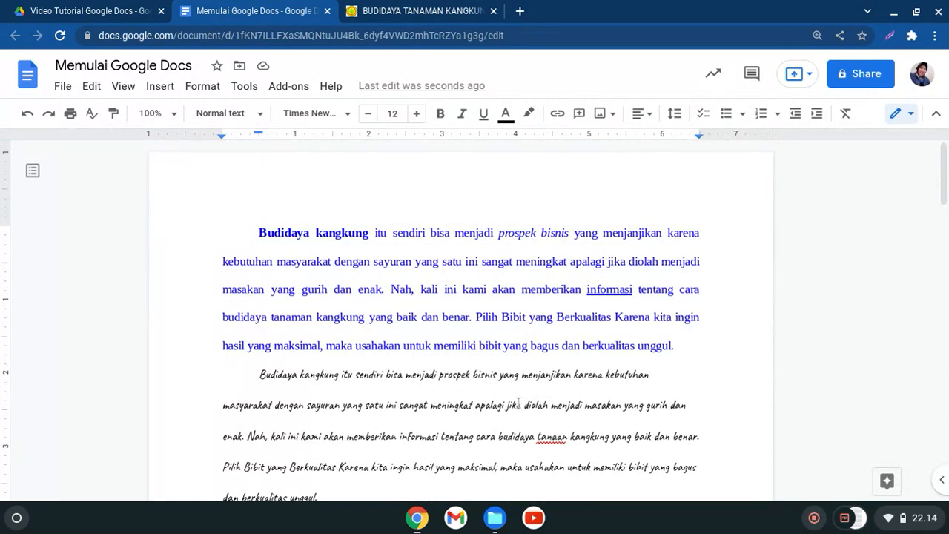
click(641, 115)
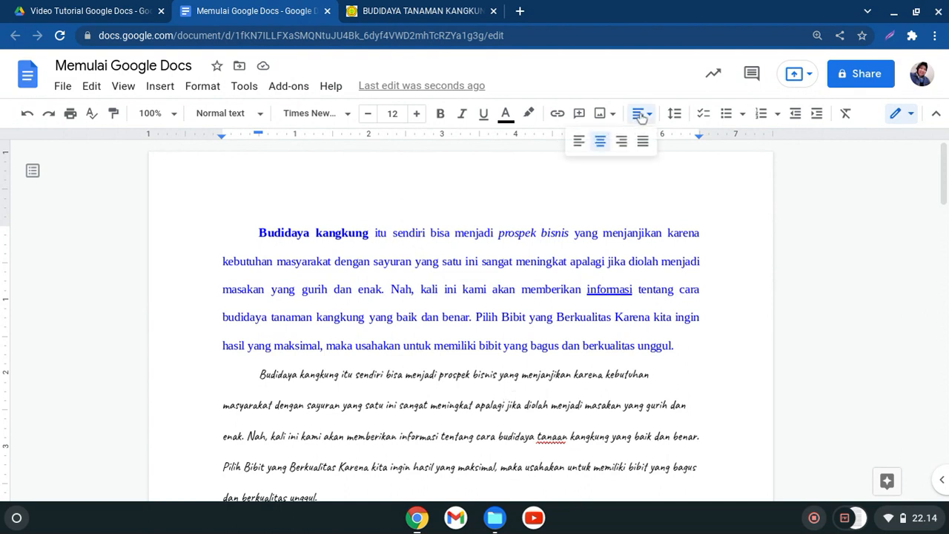
click(478, 244)
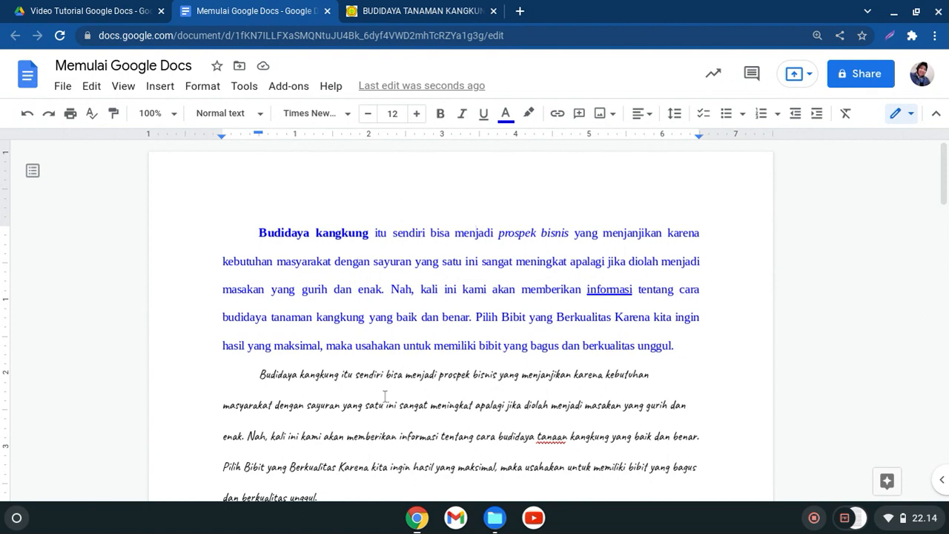